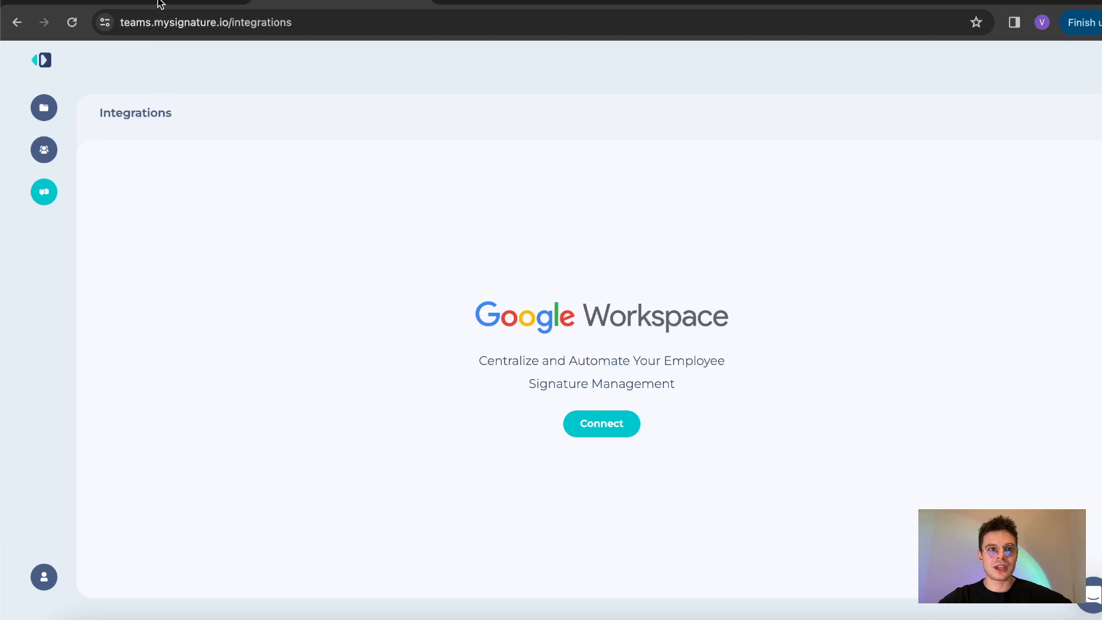
Step: Switch to the browser tab with the MySignature Google Workspace Marketplace listing
click(161, 5)
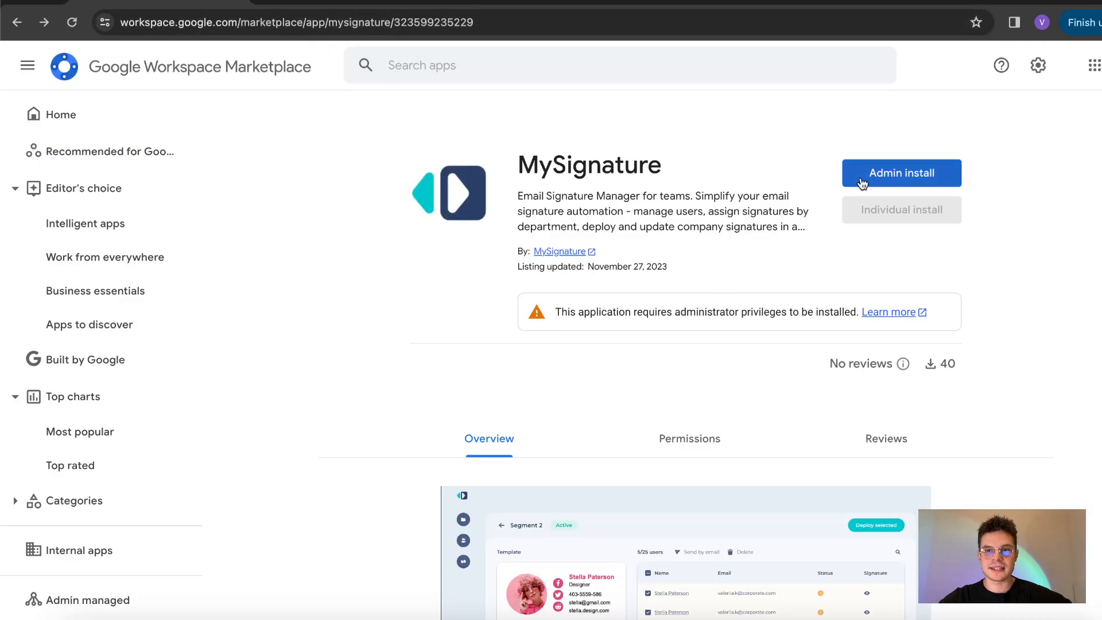
Step: Admin-install MySignature for the whole organization, agreeing to the terms and granting data access
click(886, 173)
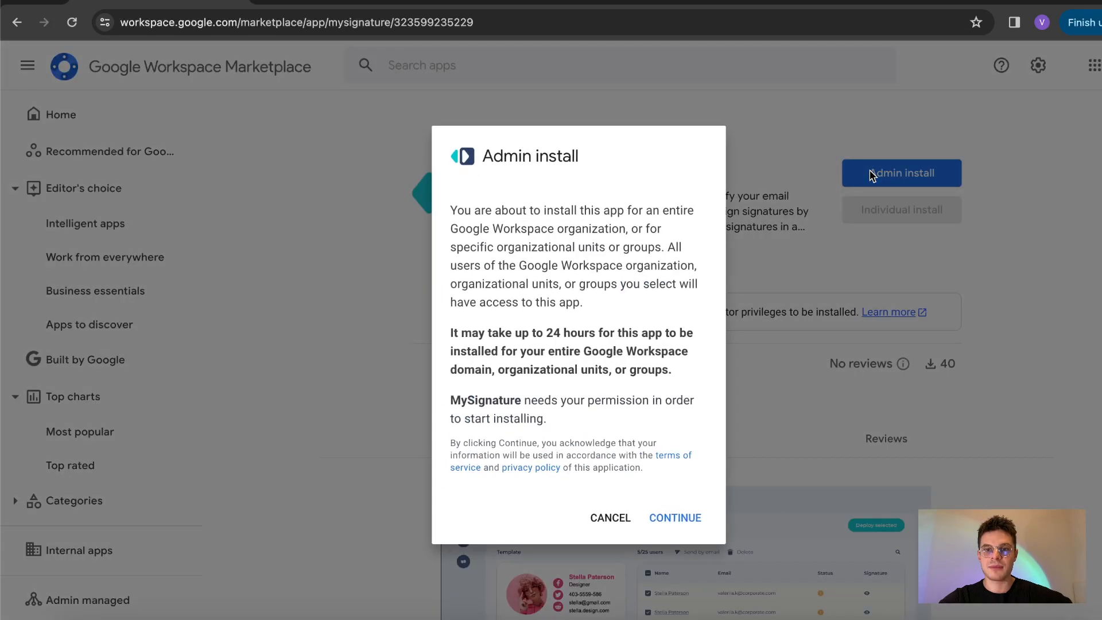
click(670, 518)
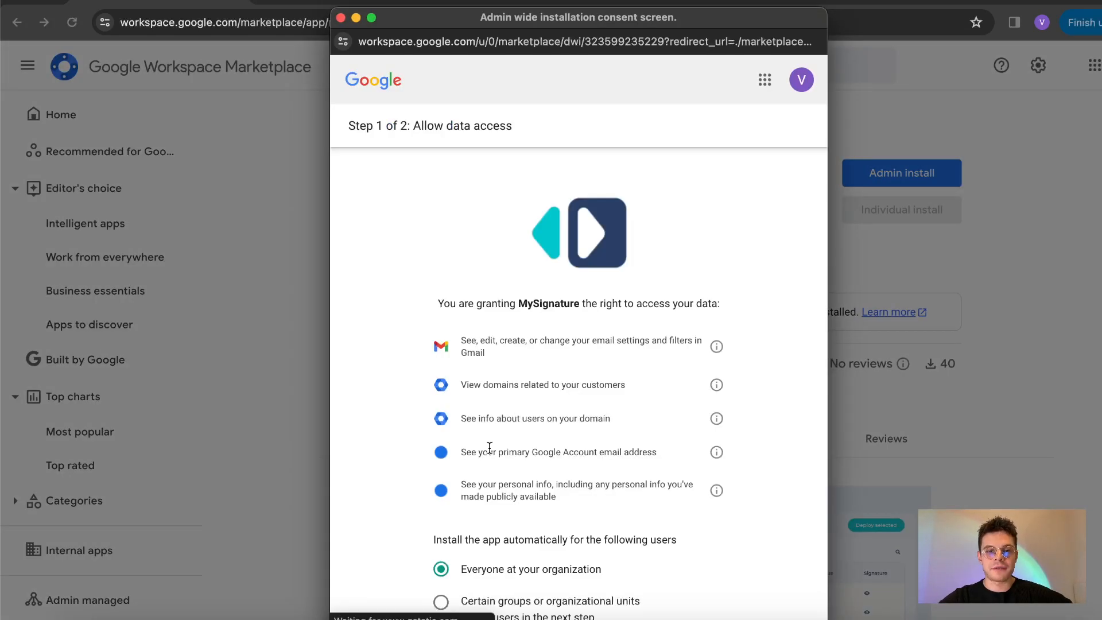
scroll(489, 447, down, 3)
click(441, 532)
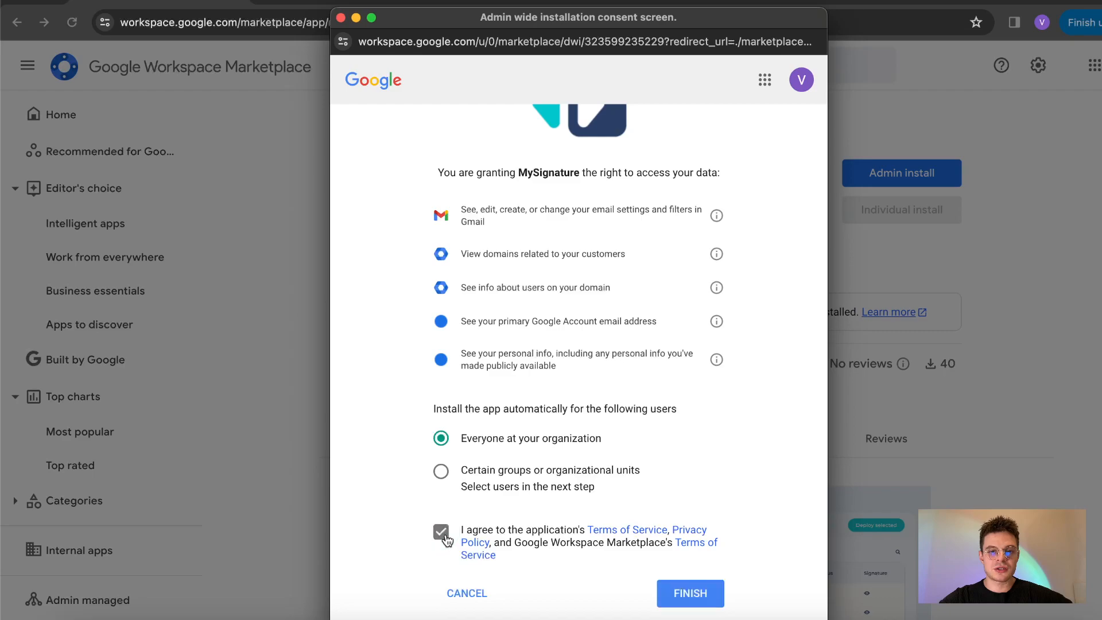
click(692, 594)
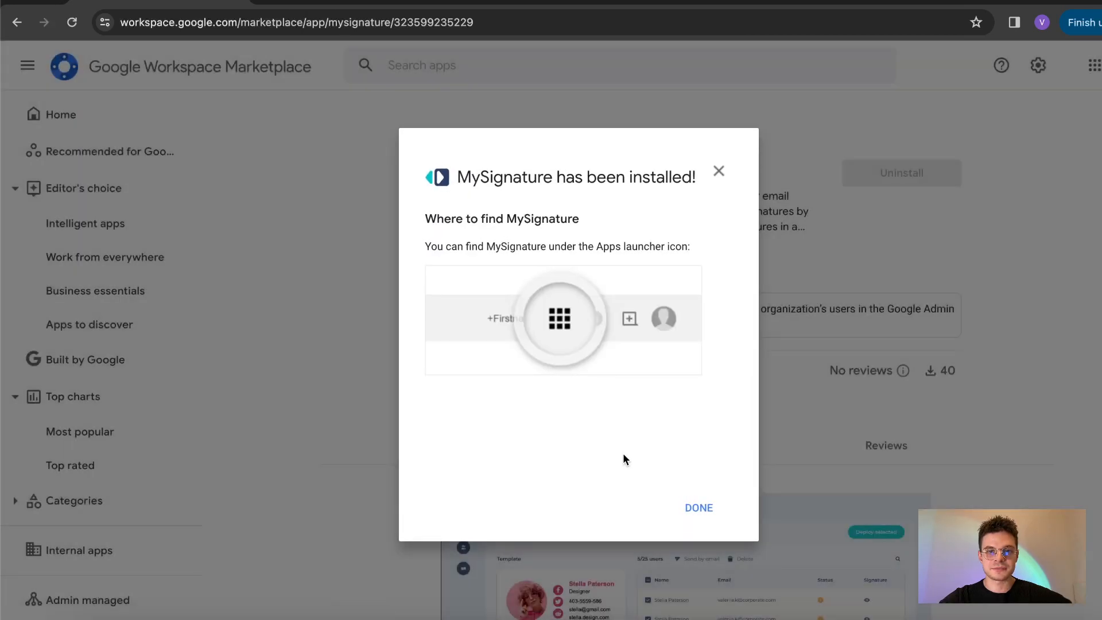
click(701, 508)
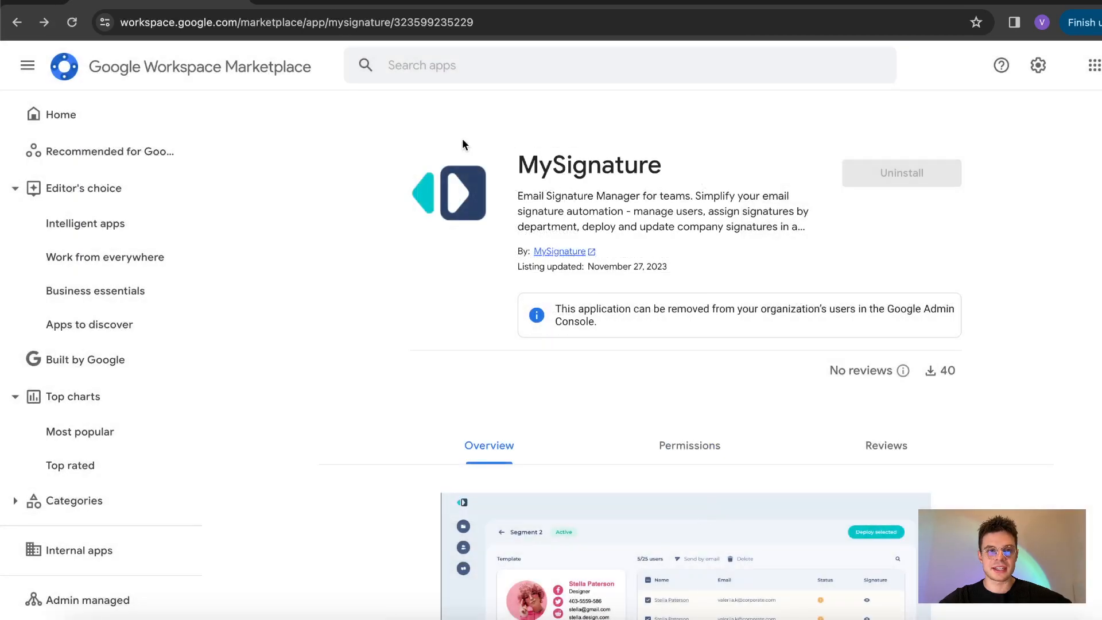
Step: Reload the Integrations page and connect Google Workspace, confirming admin rights
click(315, 3)
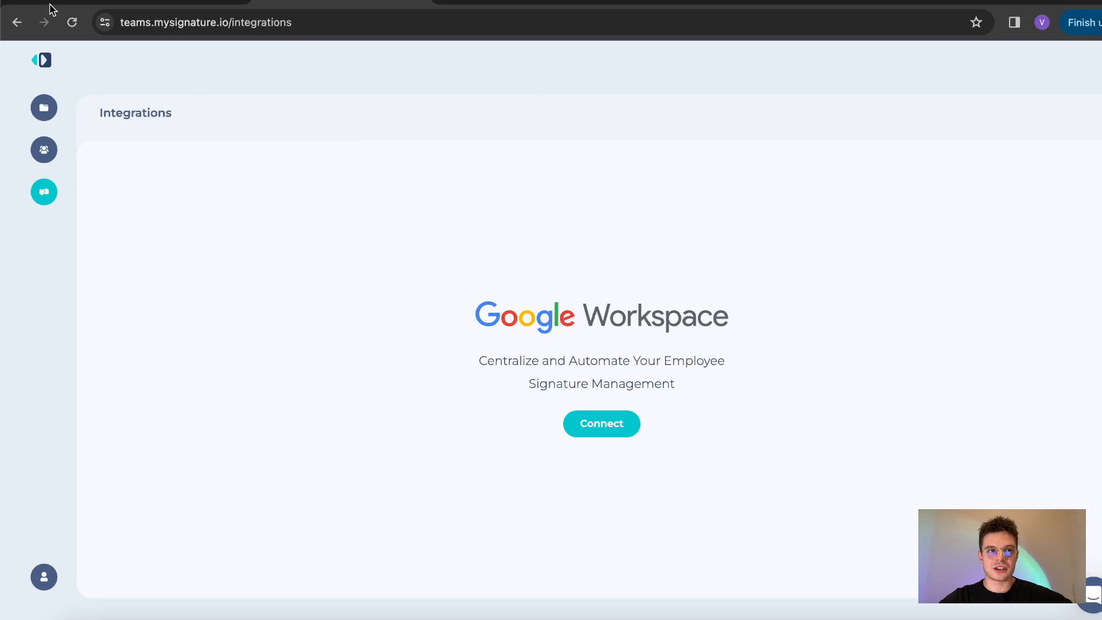
click(73, 25)
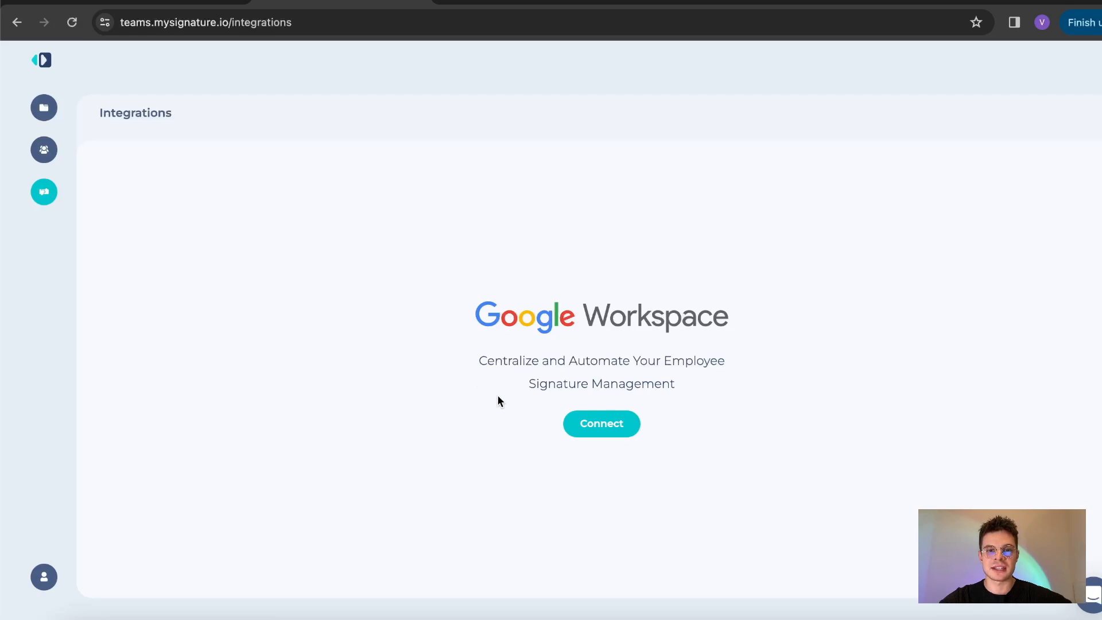
click(612, 424)
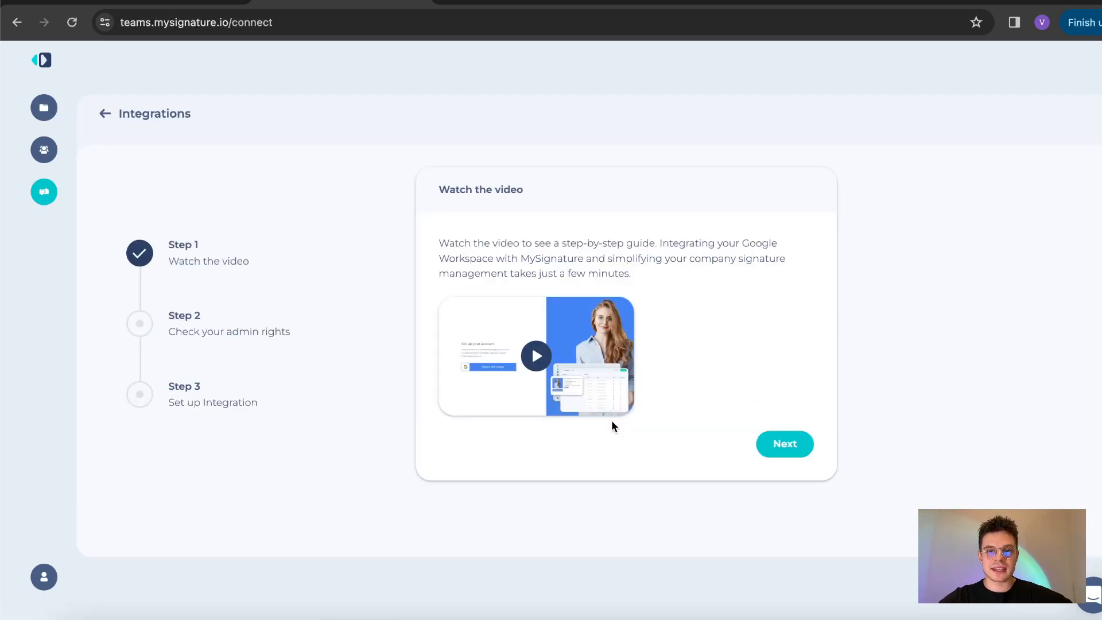
click(795, 445)
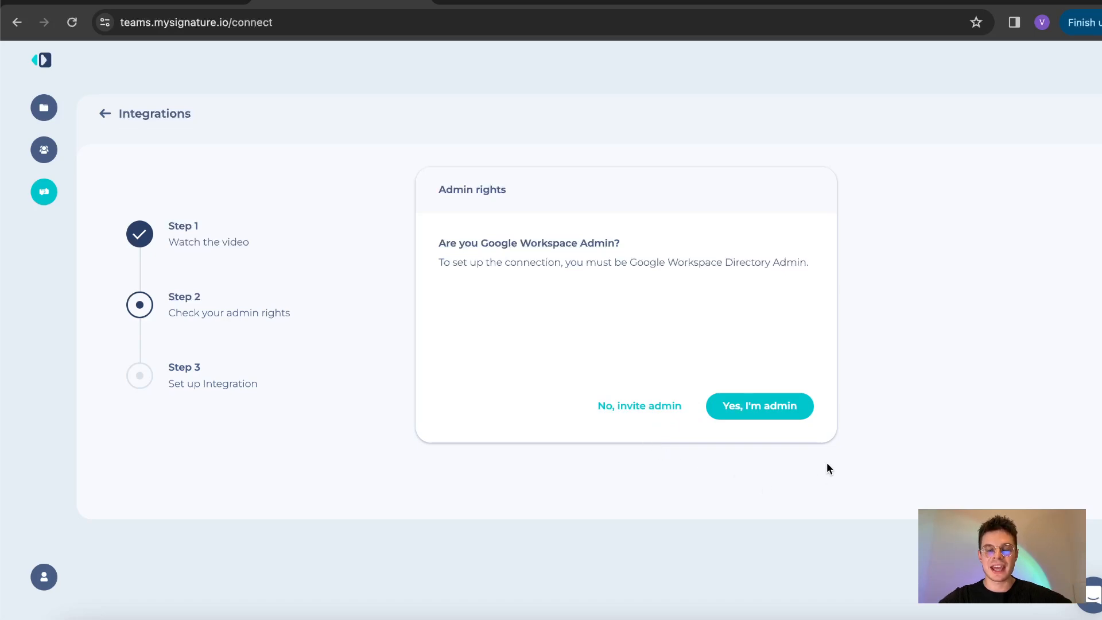
click(768, 409)
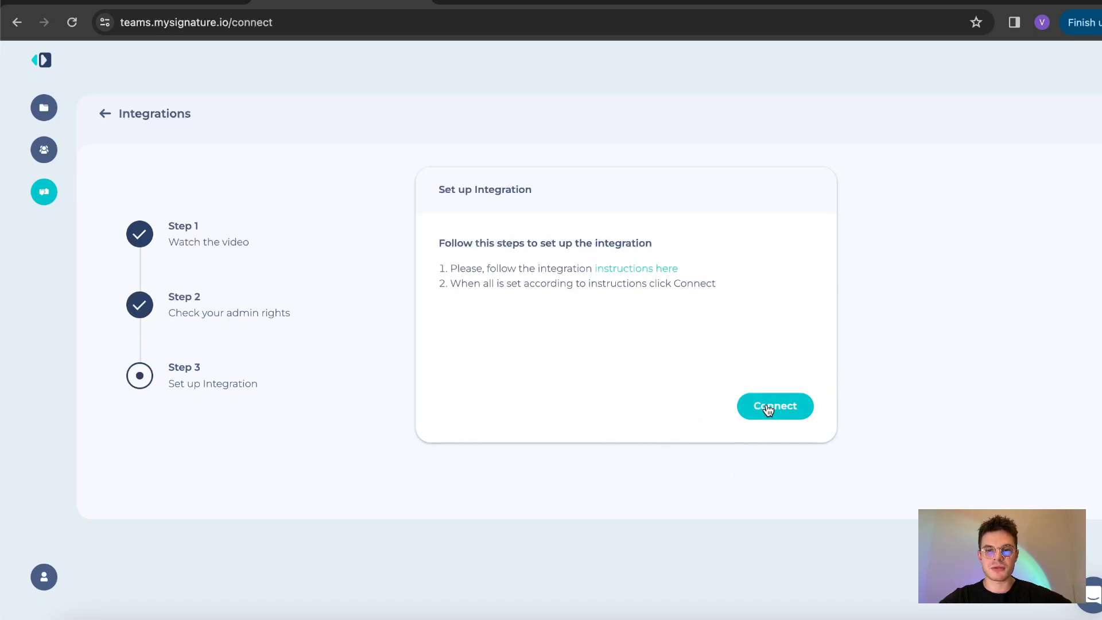
click(765, 413)
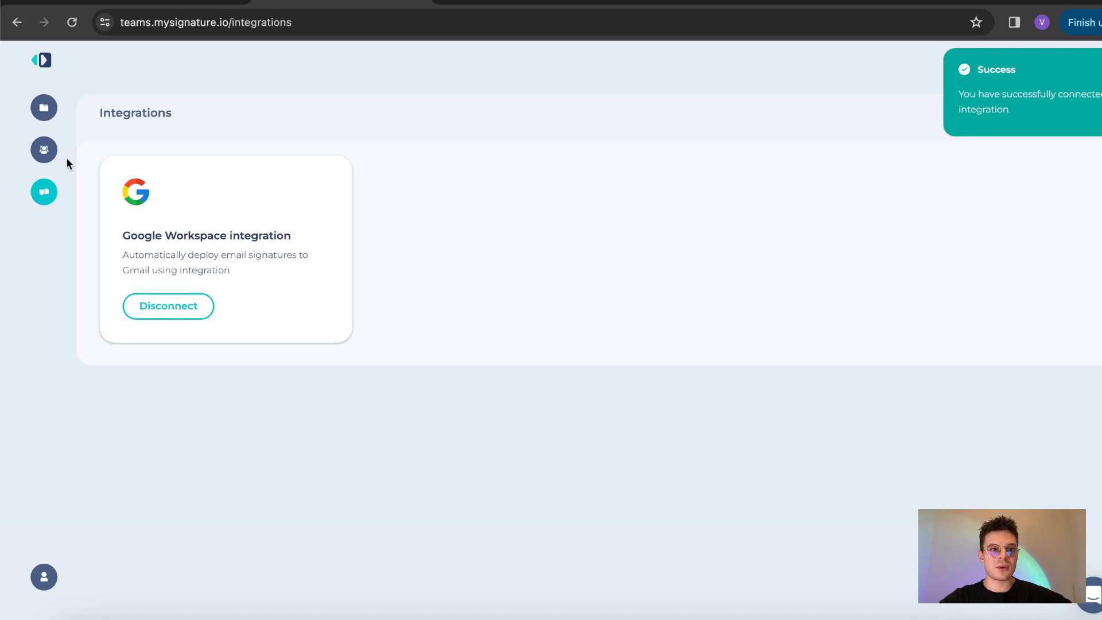
Step: Import all three Google Workspace directory users into the Users list
click(40, 156)
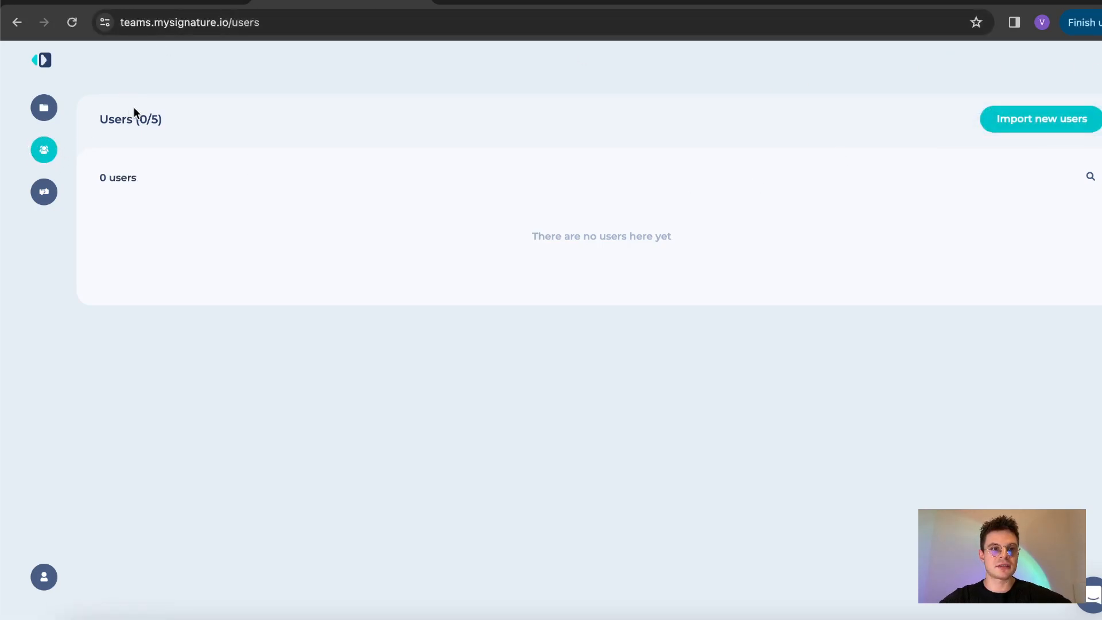
drag(691, 243, 536, 241)
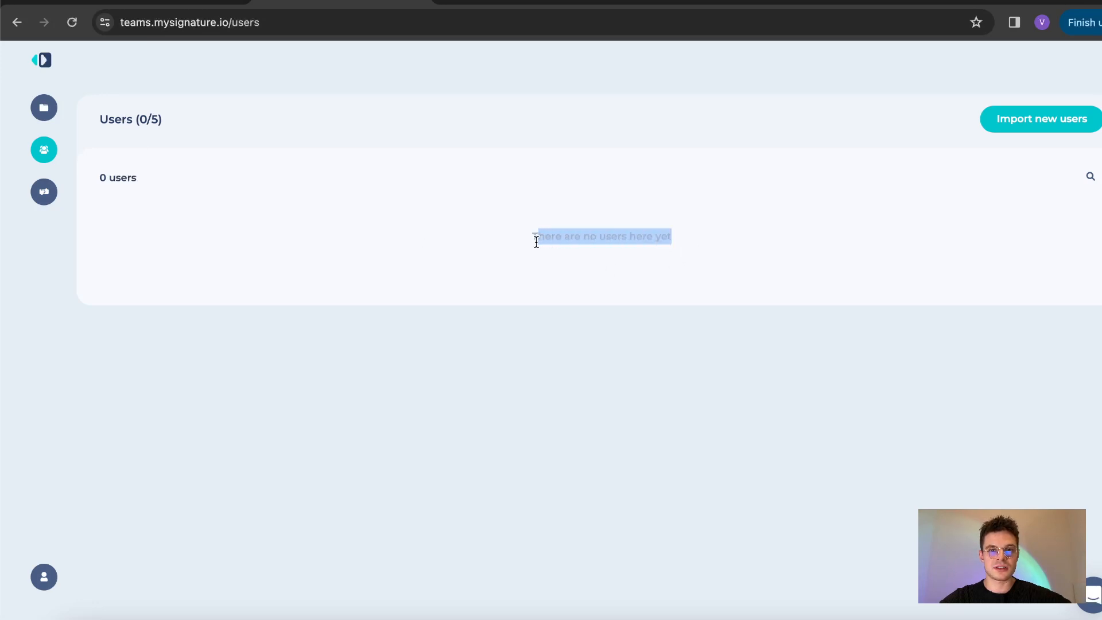
click(535, 241)
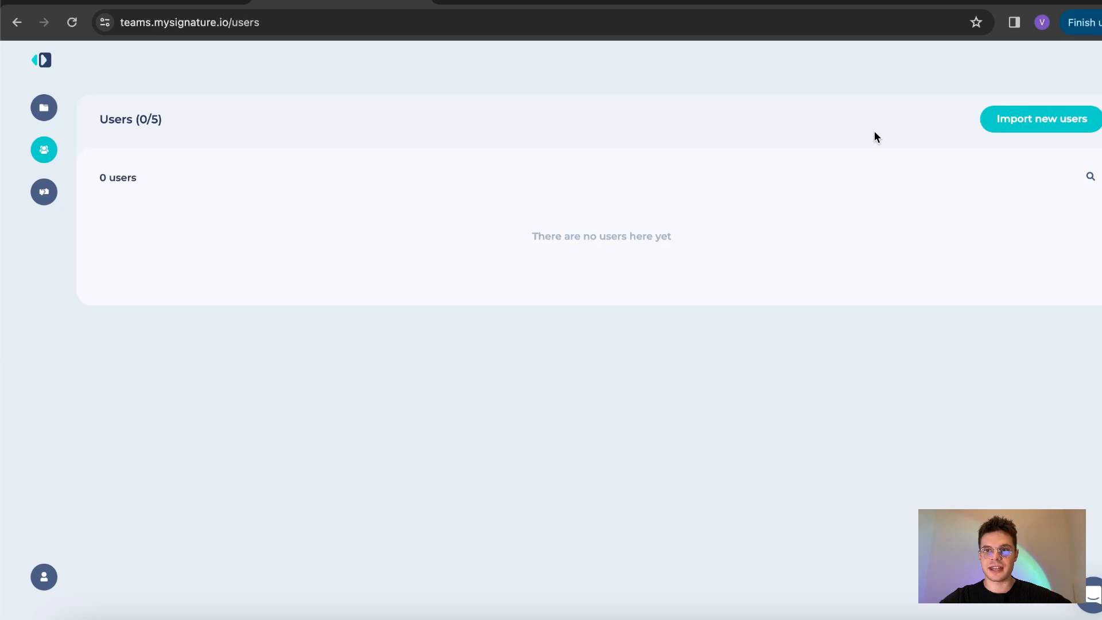
click(1006, 120)
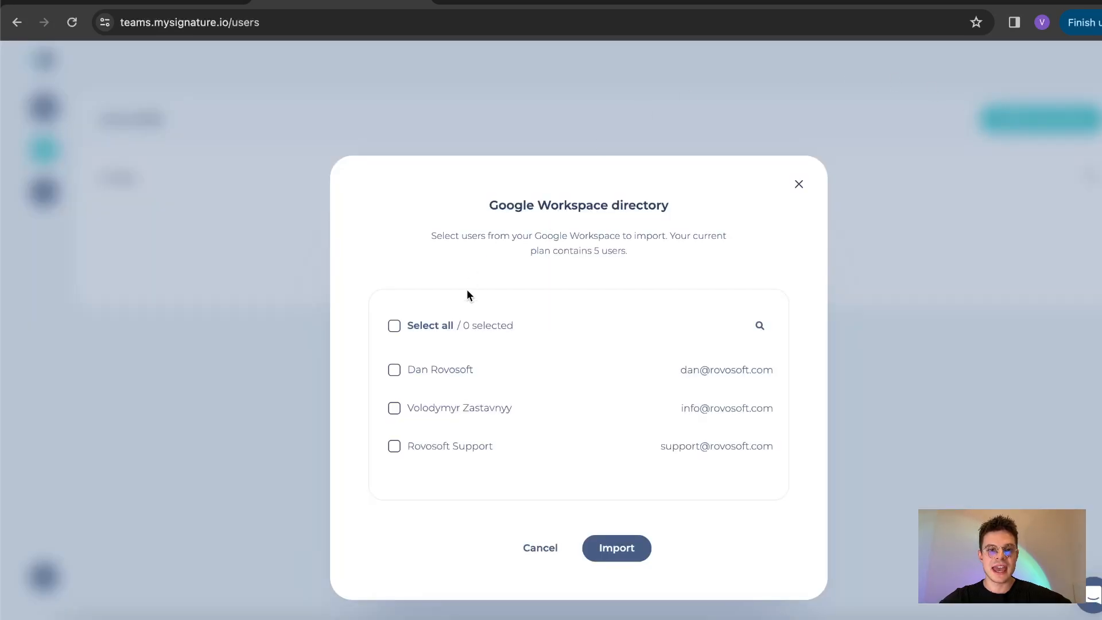
click(395, 329)
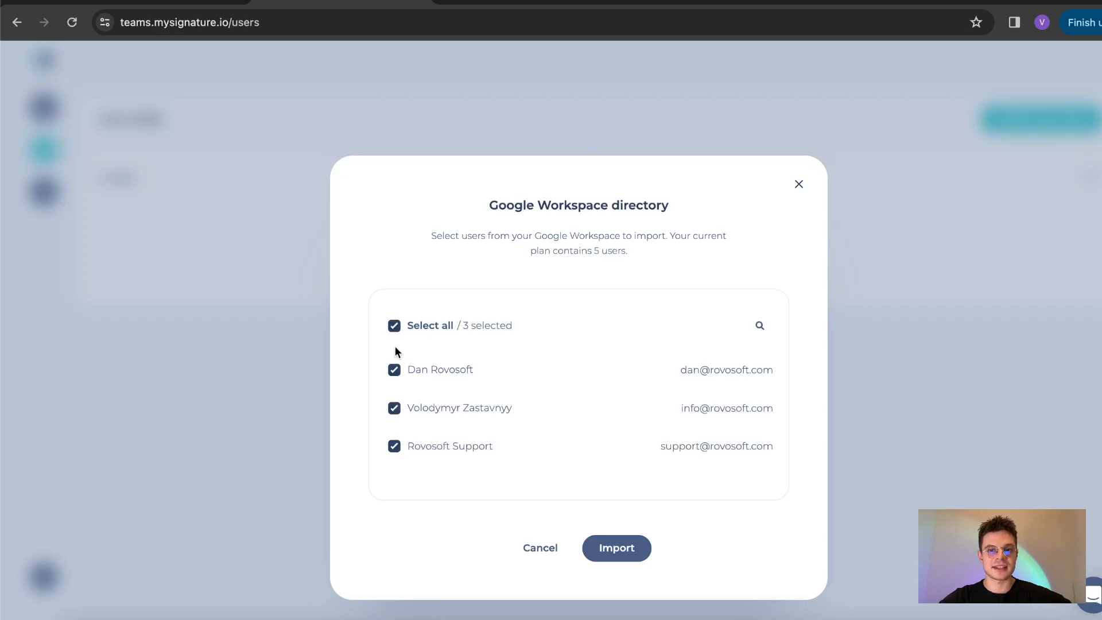
click(617, 548)
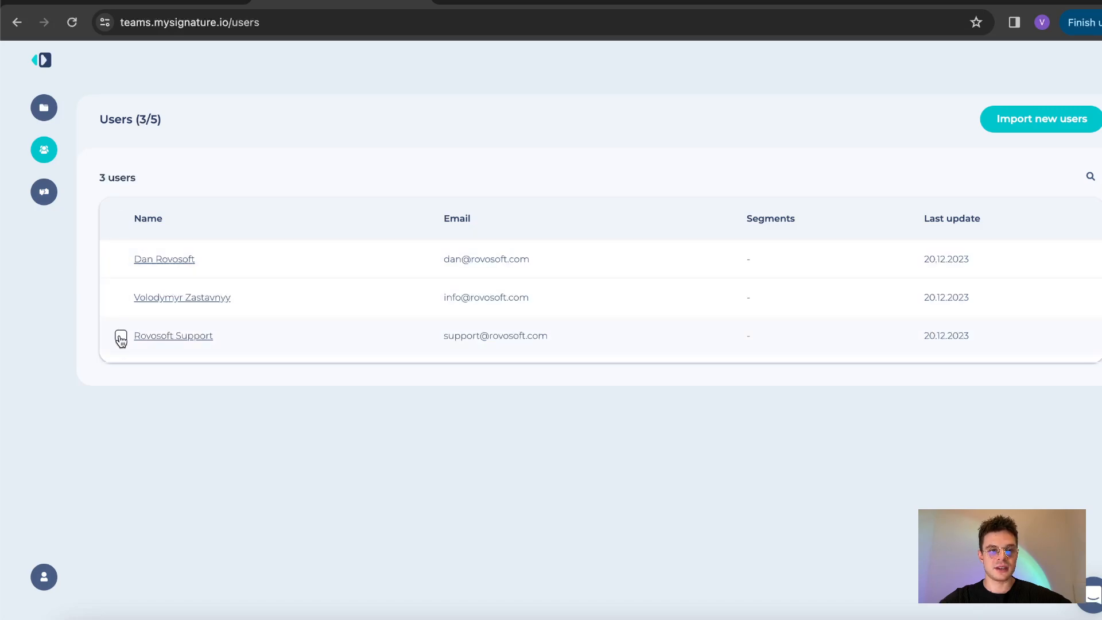
Step: Delete the Rovosoft Support user, leaving two users
click(121, 339)
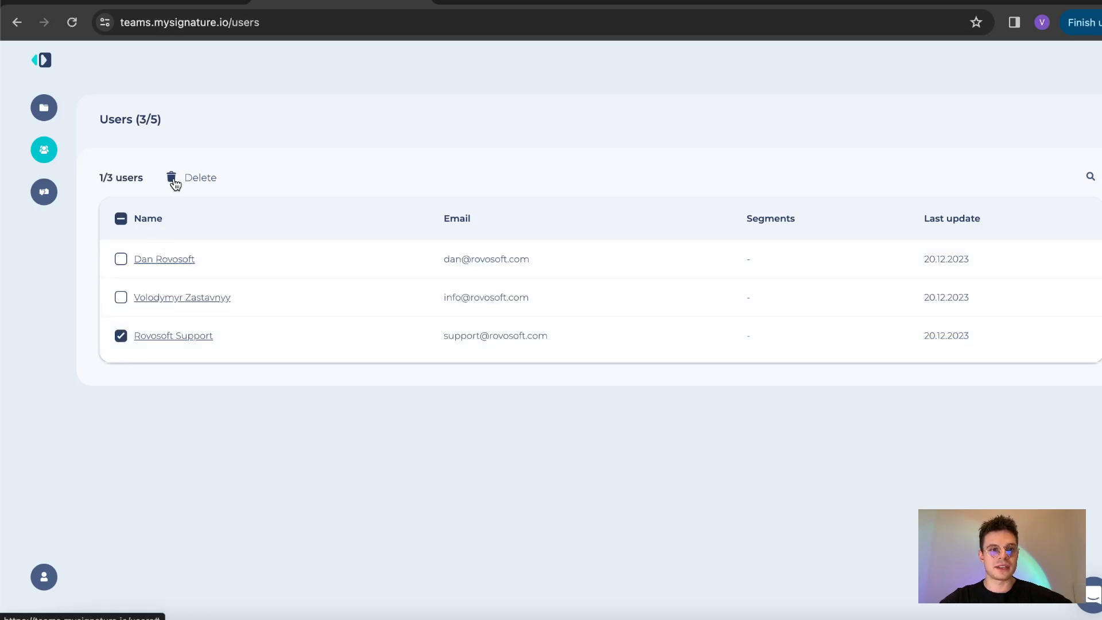
click(175, 182)
click(607, 374)
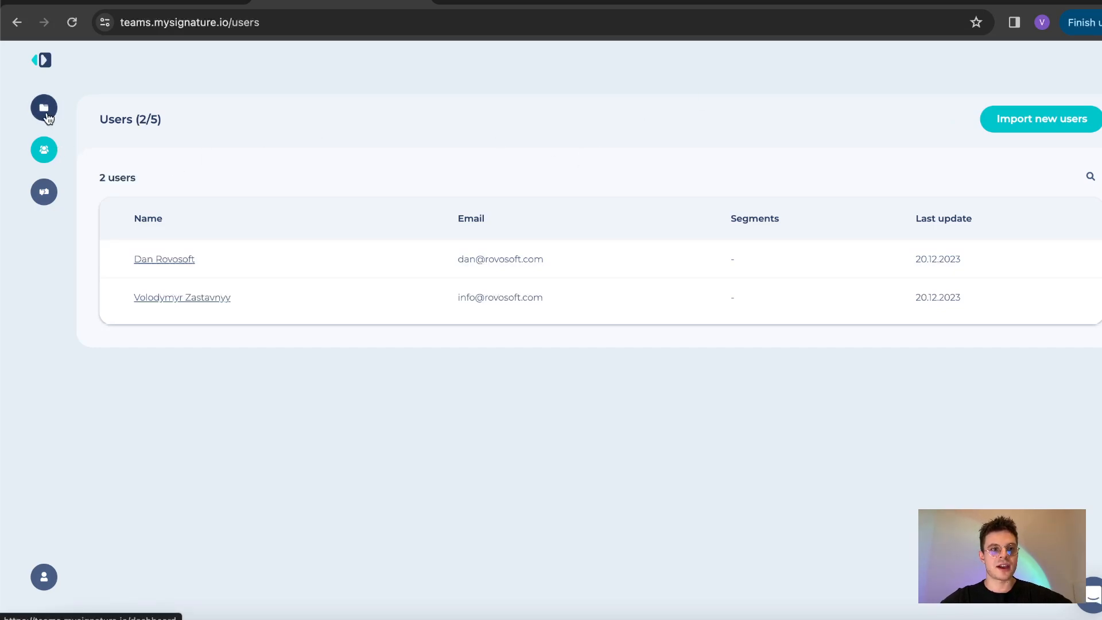
click(46, 115)
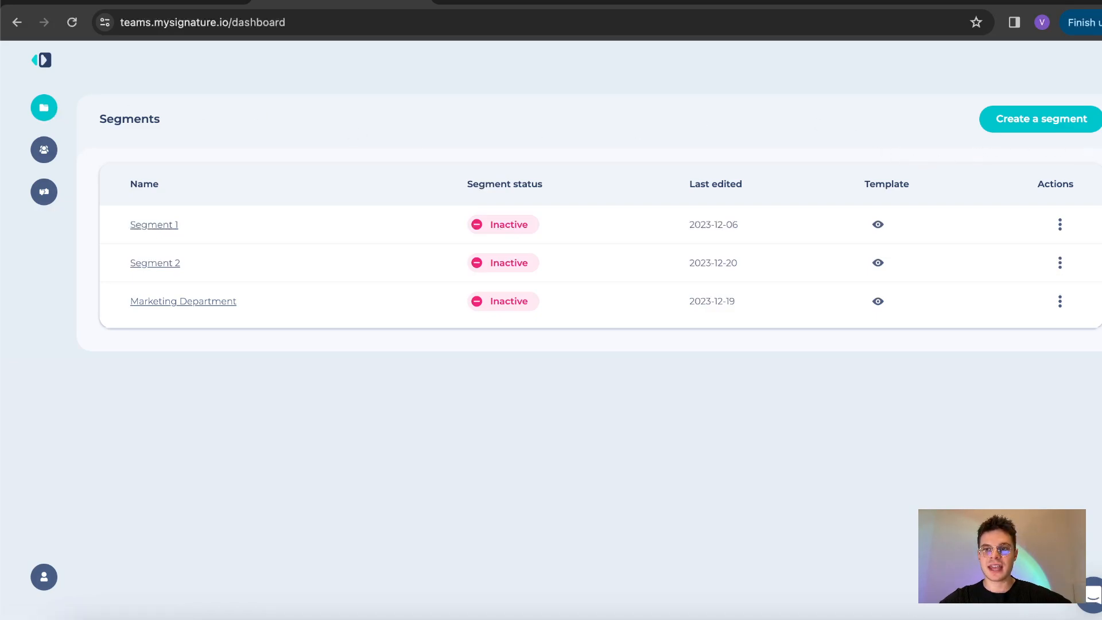
Step: Create a new segment to reach the signature template chooser
click(1010, 127)
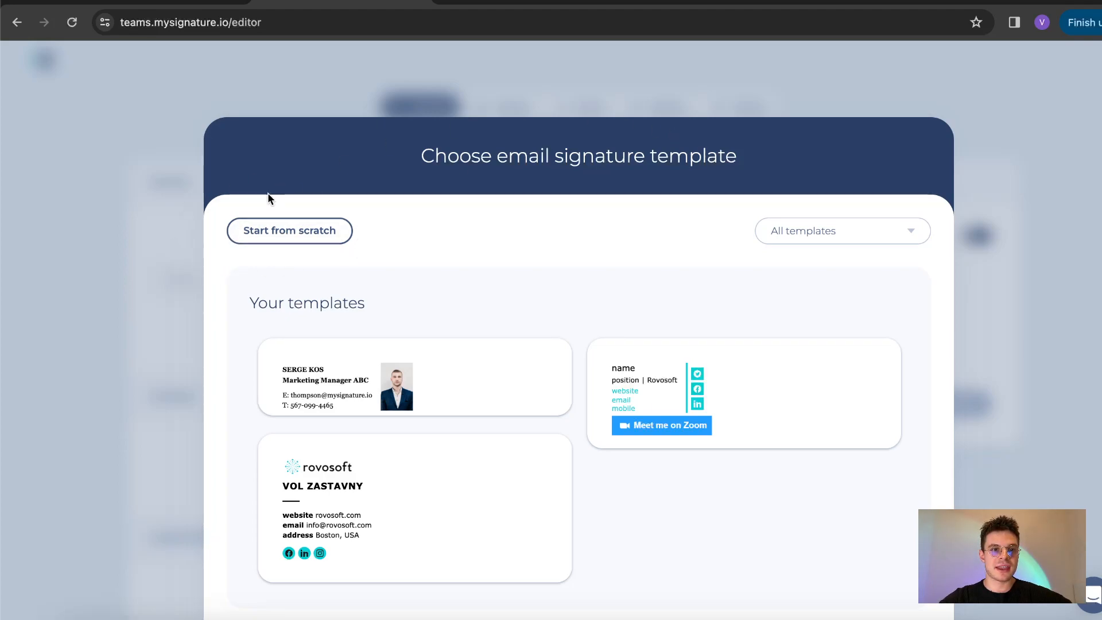
Step: Filter templates to Professional and open the Mulegroup account-manager template in the editor
click(799, 236)
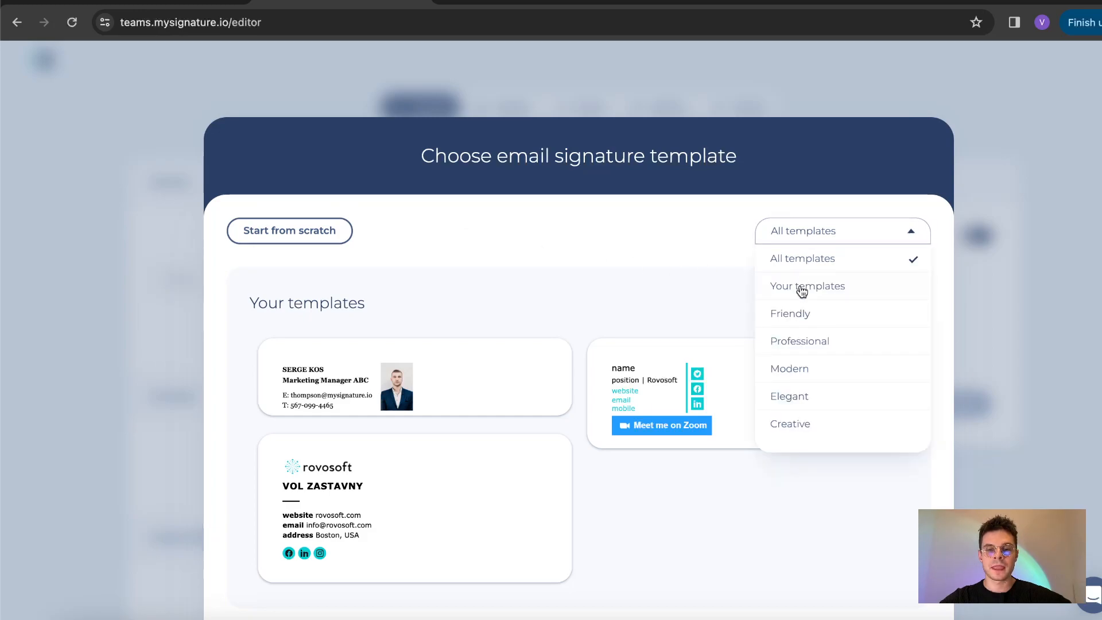
scroll(802, 310, down, 1)
click(800, 315)
scroll(800, 317, down, 10)
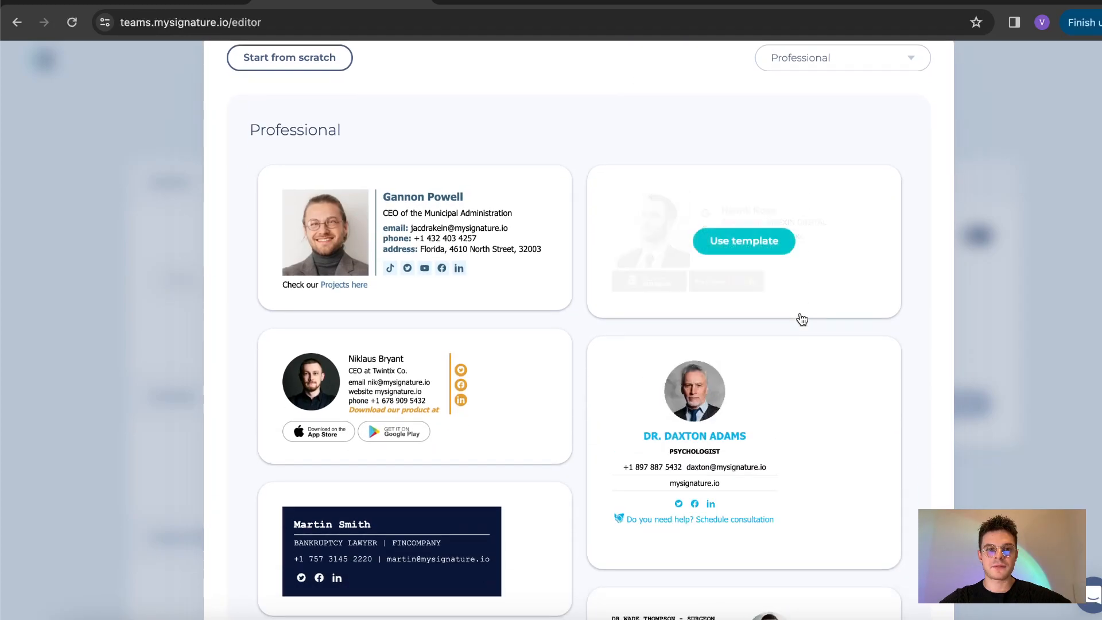
scroll(802, 320, down, 10)
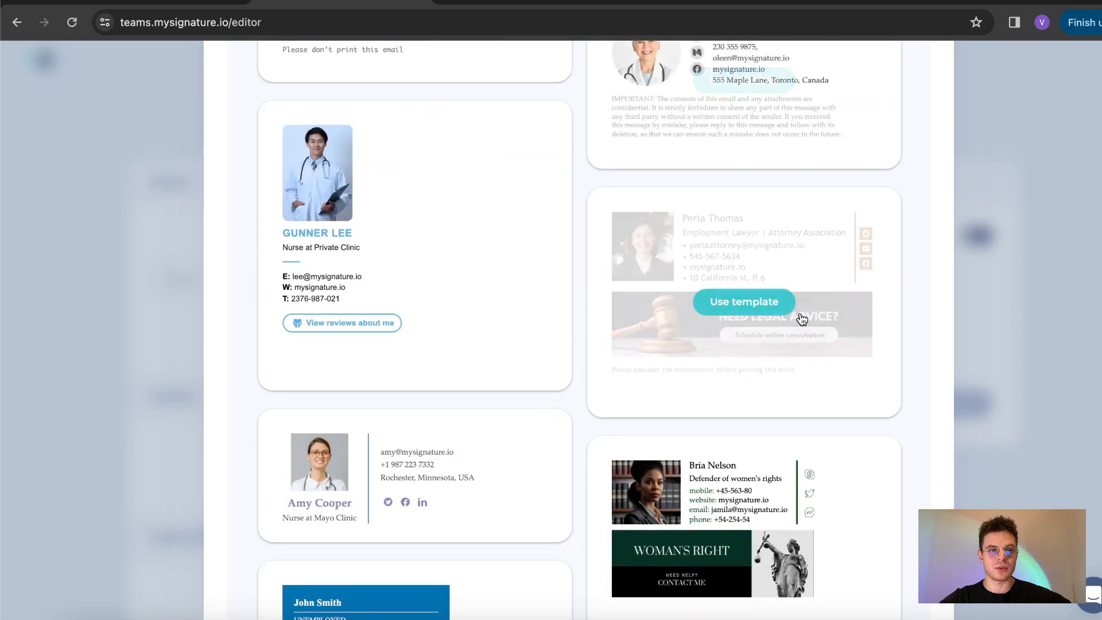
scroll(801, 317, down, 4)
scroll(488, 241, down, 7)
scroll(489, 240, down, 10)
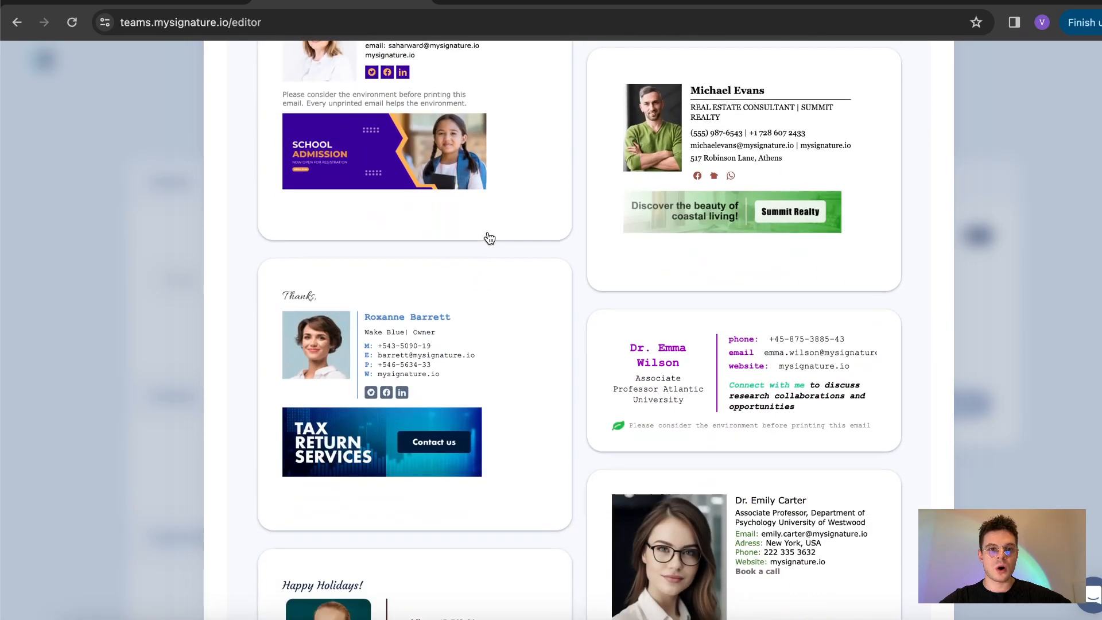
scroll(488, 238, down, 10)
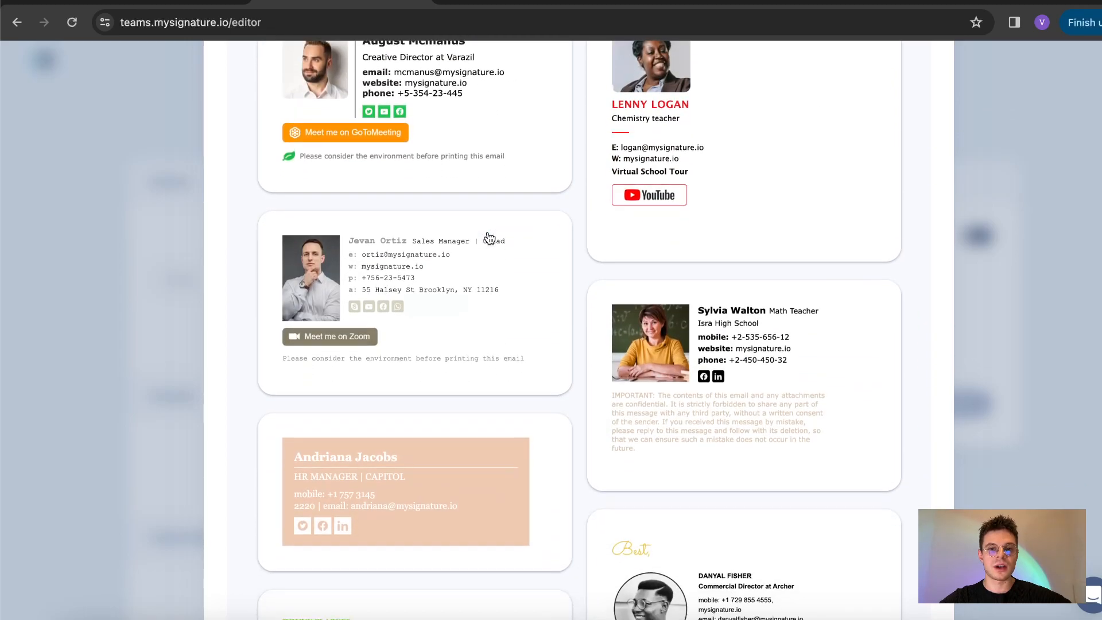
scroll(489, 238, down, 4)
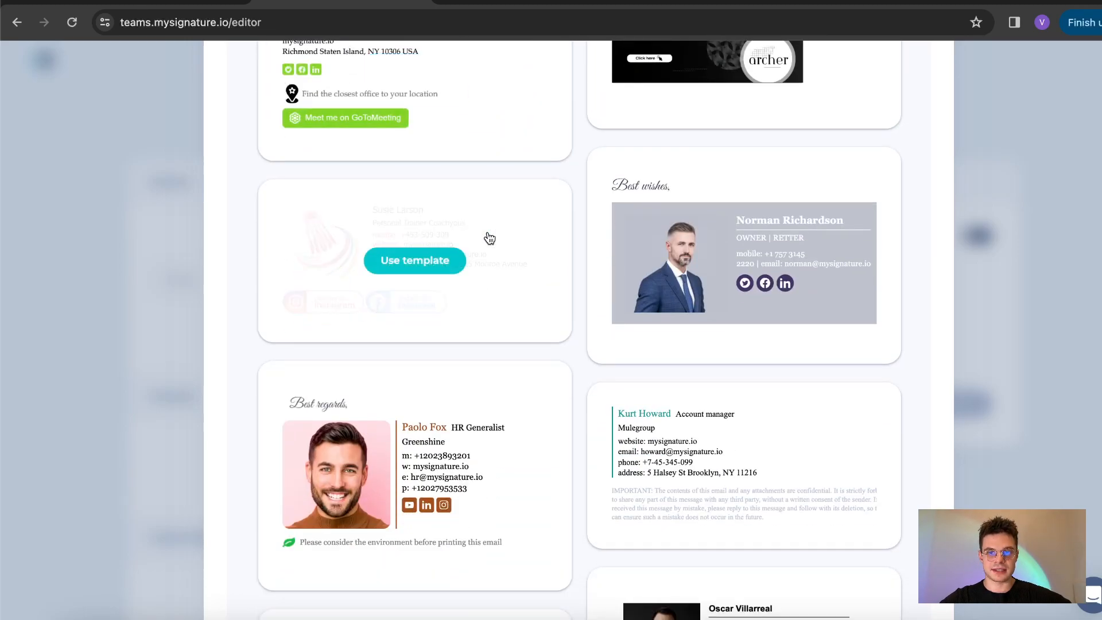
scroll(549, 364, down, 4)
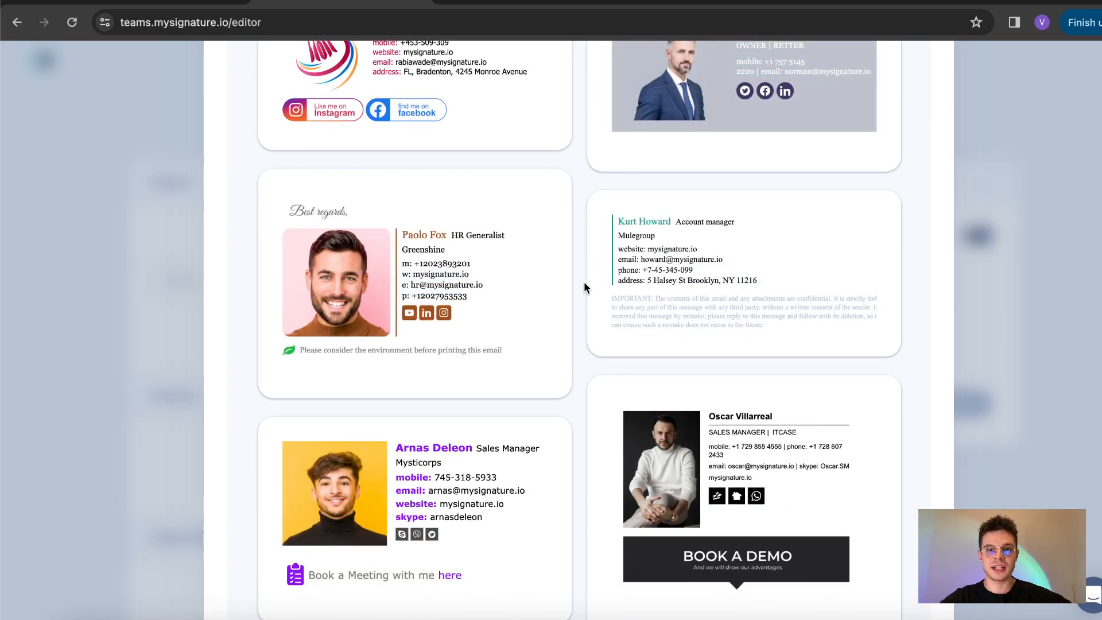
click(738, 282)
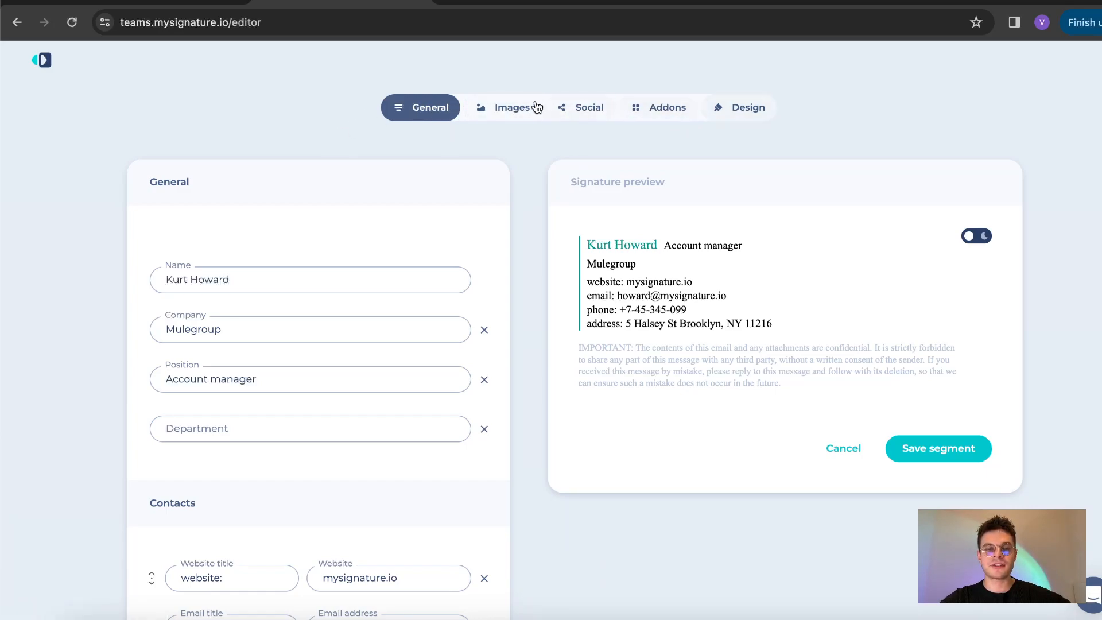
Step: Replace the signature's name with the new employee's full name
scroll(268, 217, down, 1)
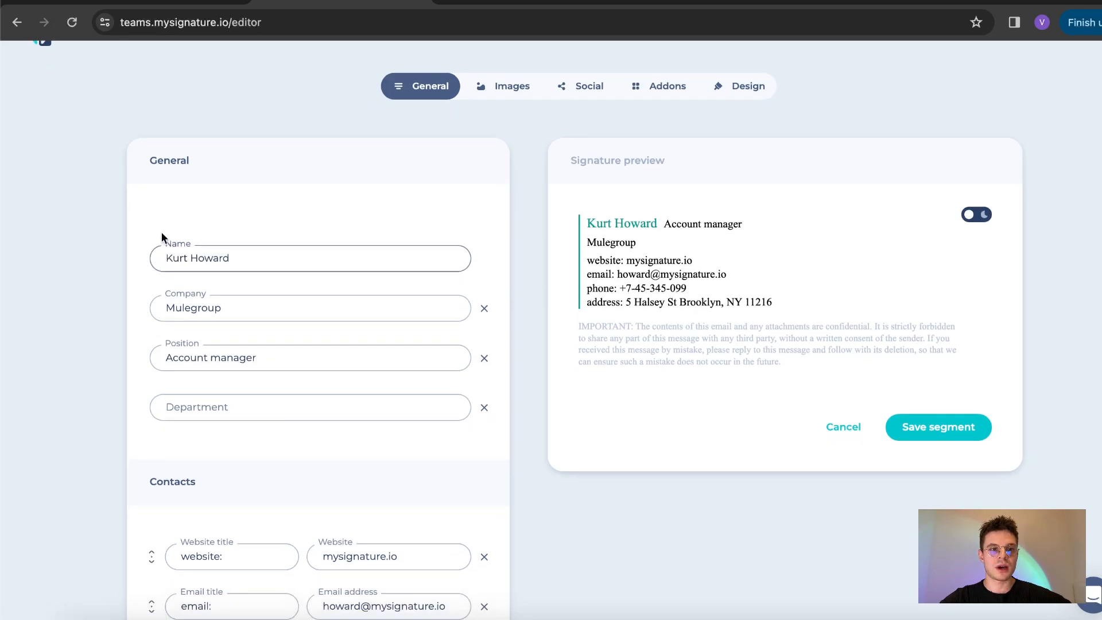
scroll(143, 157, down, 2)
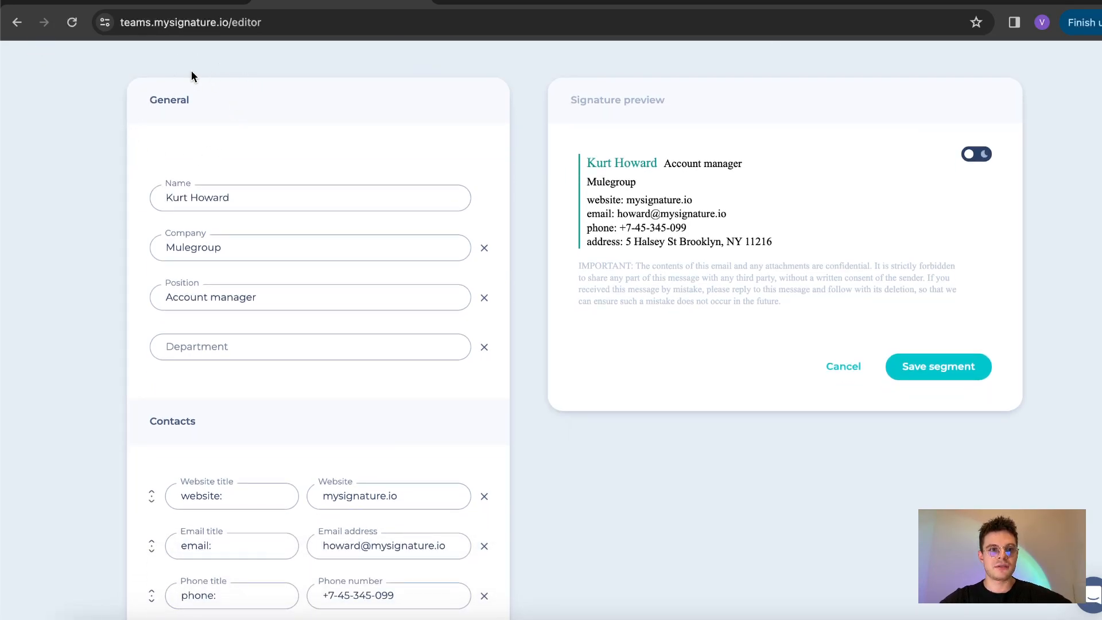
scroll(150, 241, down, 2)
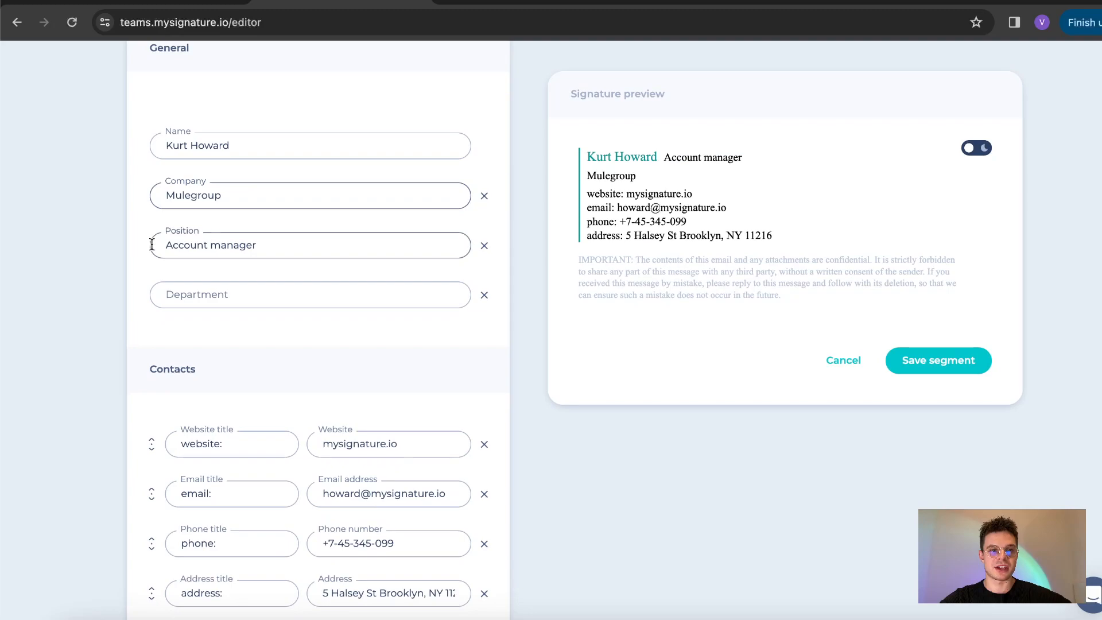
scroll(152, 244, down, 2)
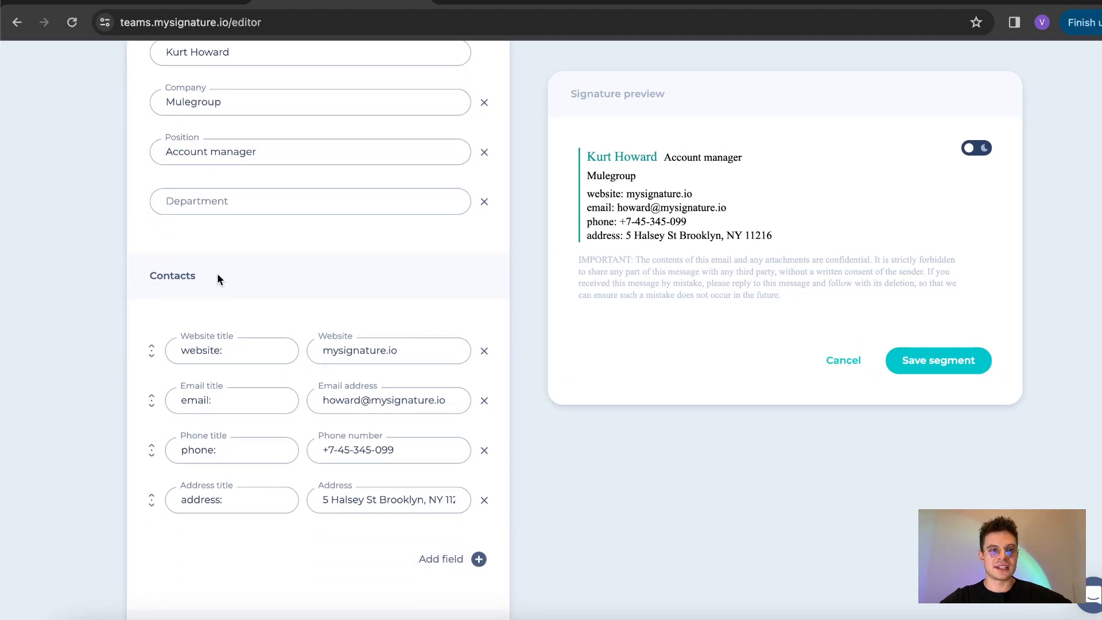
scroll(102, 274, up, 5)
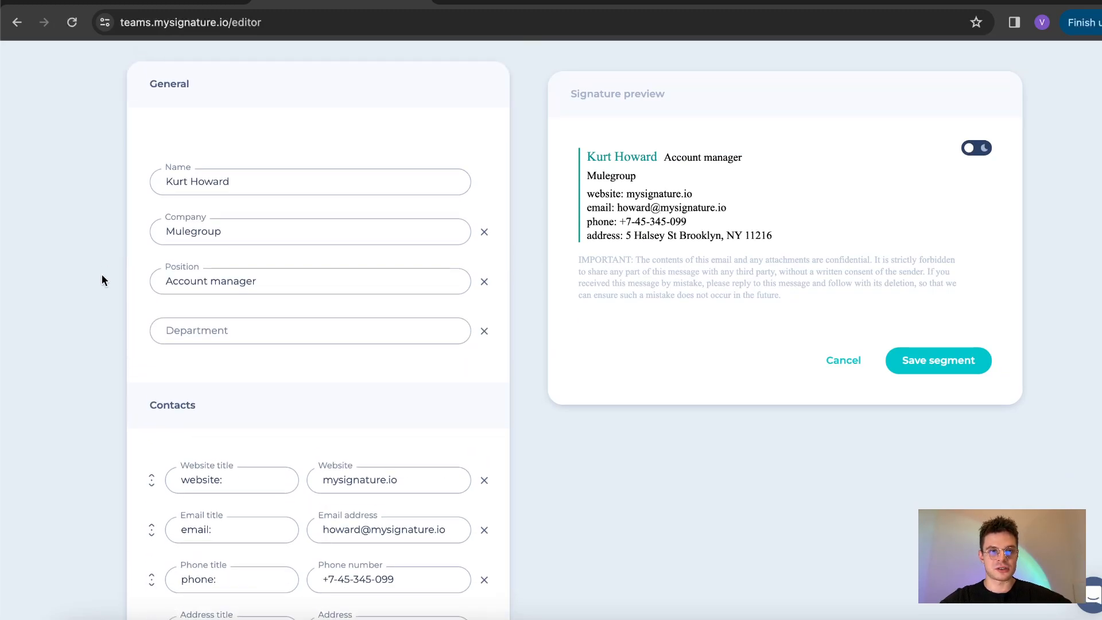
triple_click(222, 220)
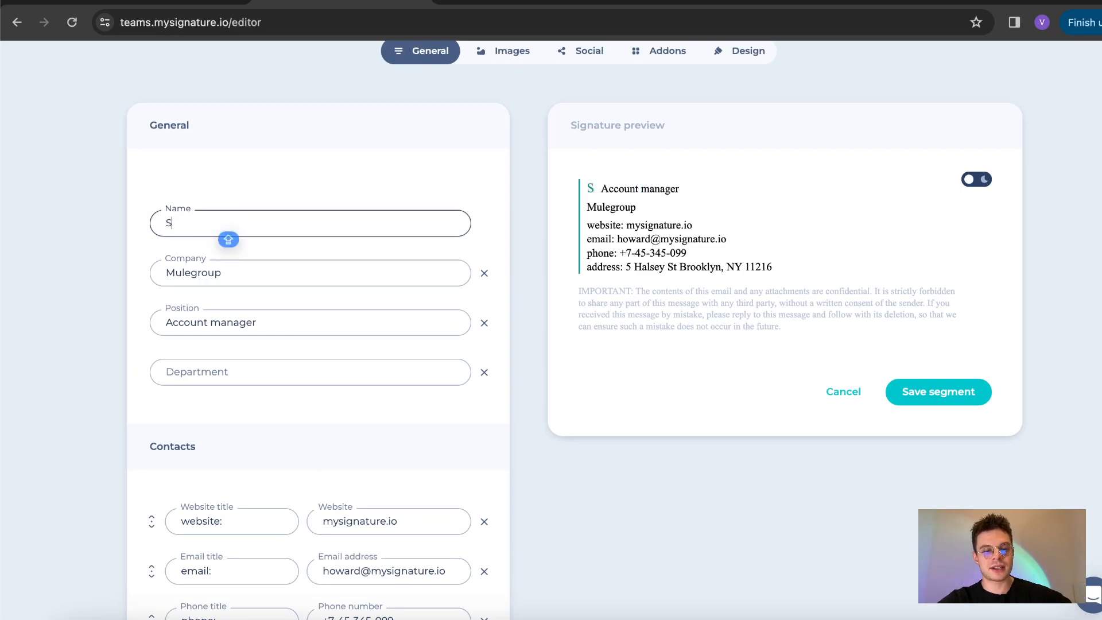
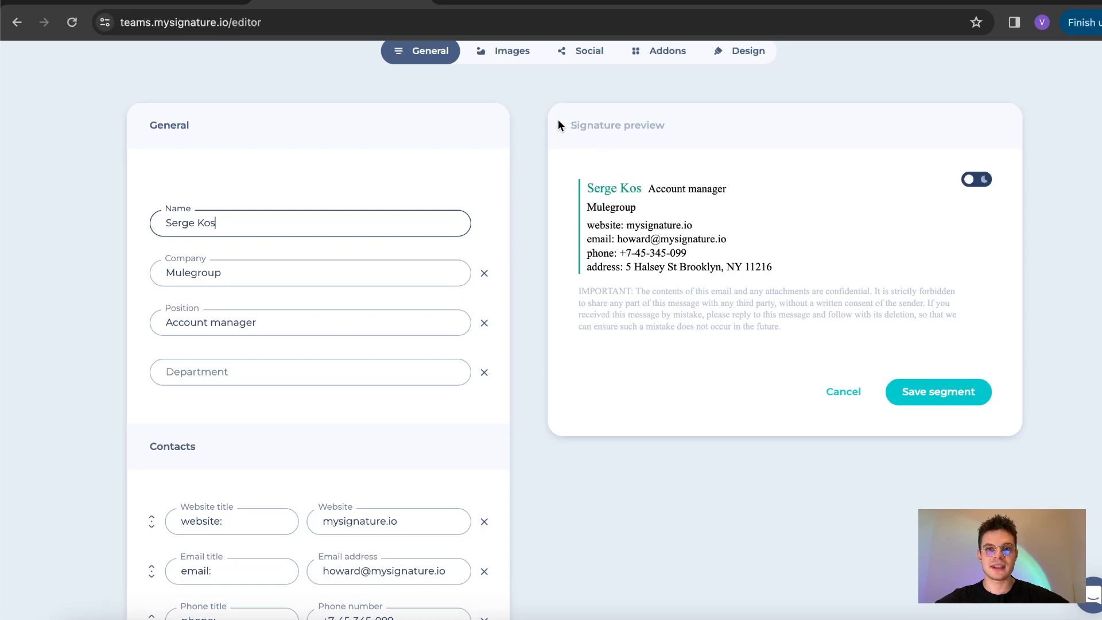
Step: Set the company to ABC and the position to Marketing manager
double_click(214, 272)
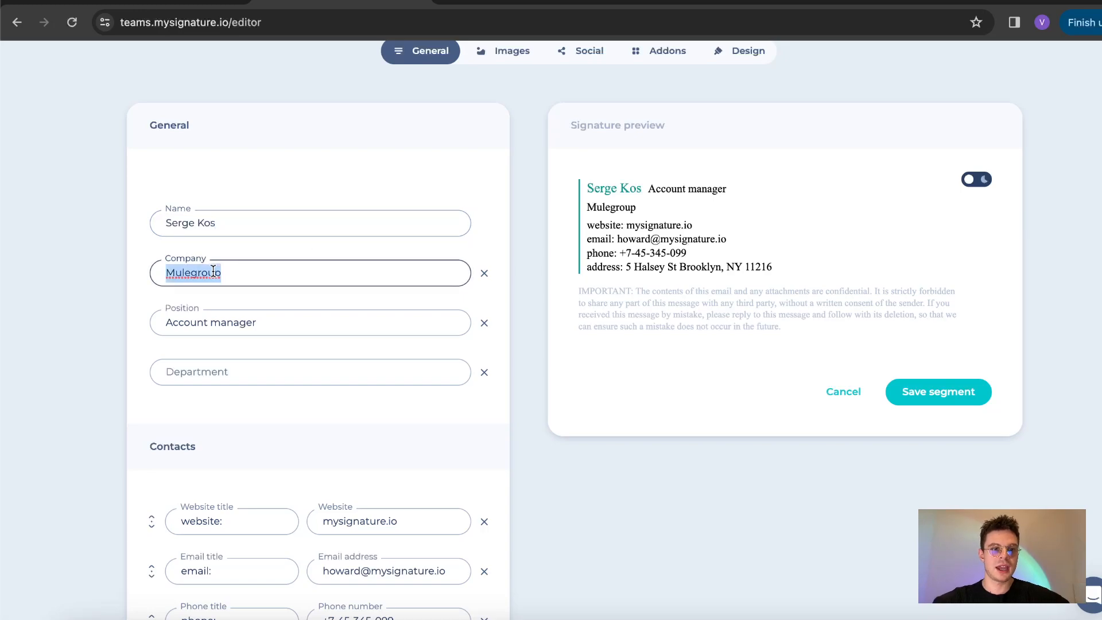
text(AB)
text(C)
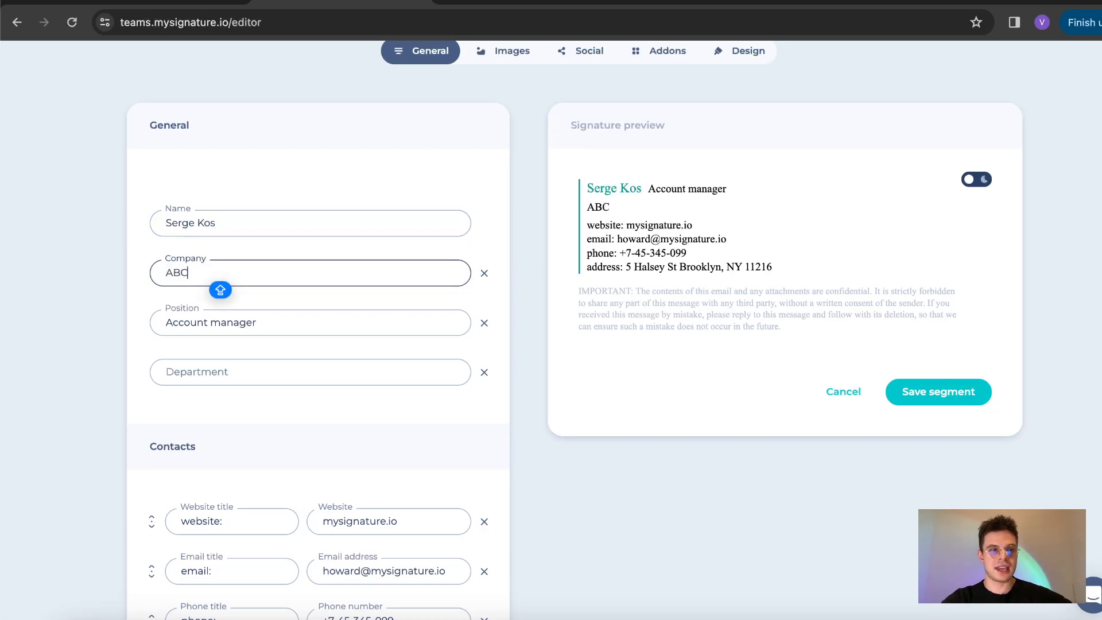
click(172, 322)
double_click(179, 320)
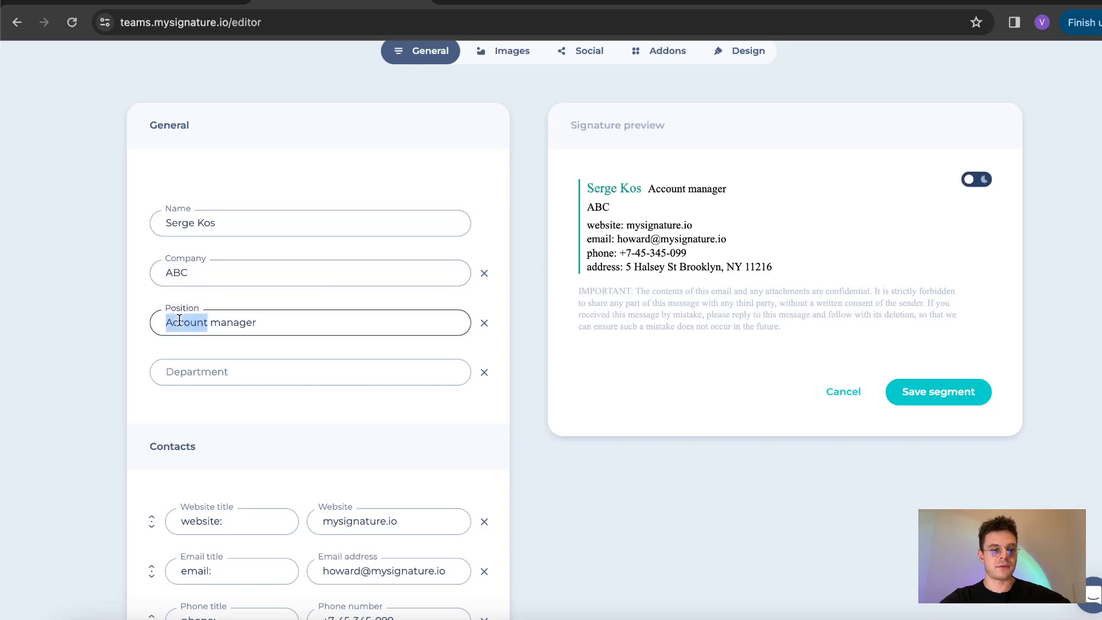
text(Market)
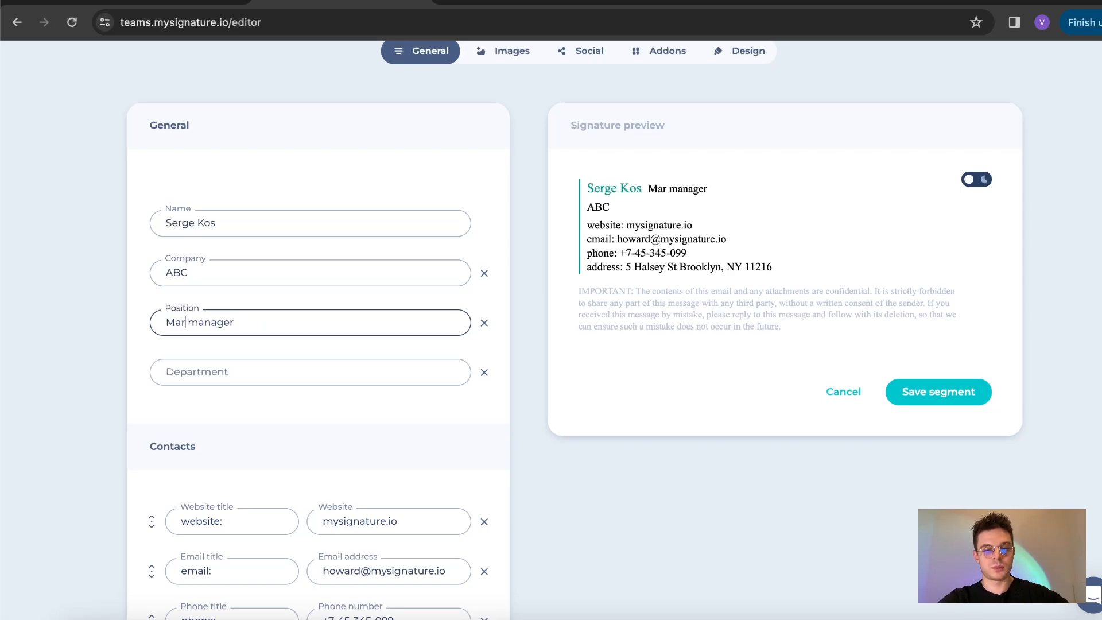
text(ing)
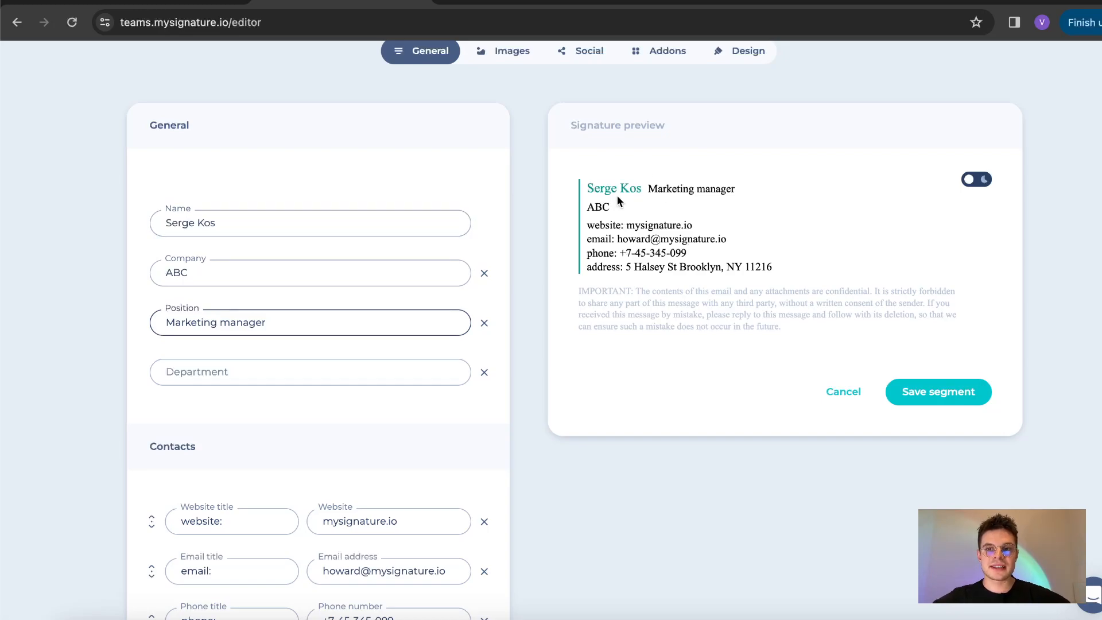
Step: Remove the phone line from the signature's contact details
scroll(346, 296, down, 1)
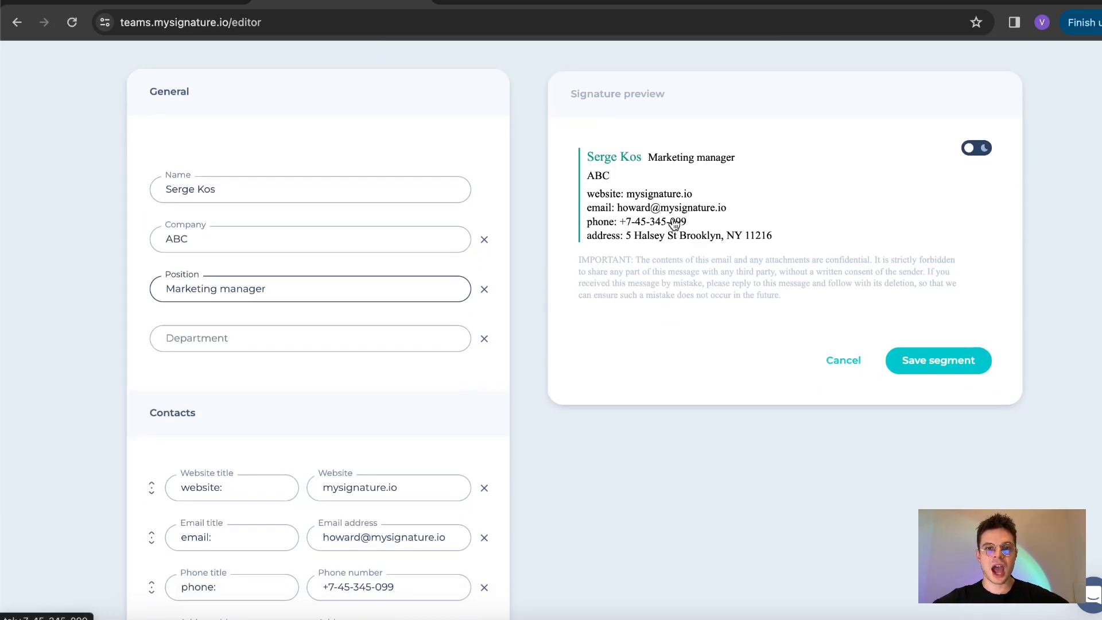
scroll(347, 296, down, 2)
scroll(347, 296, down, 3)
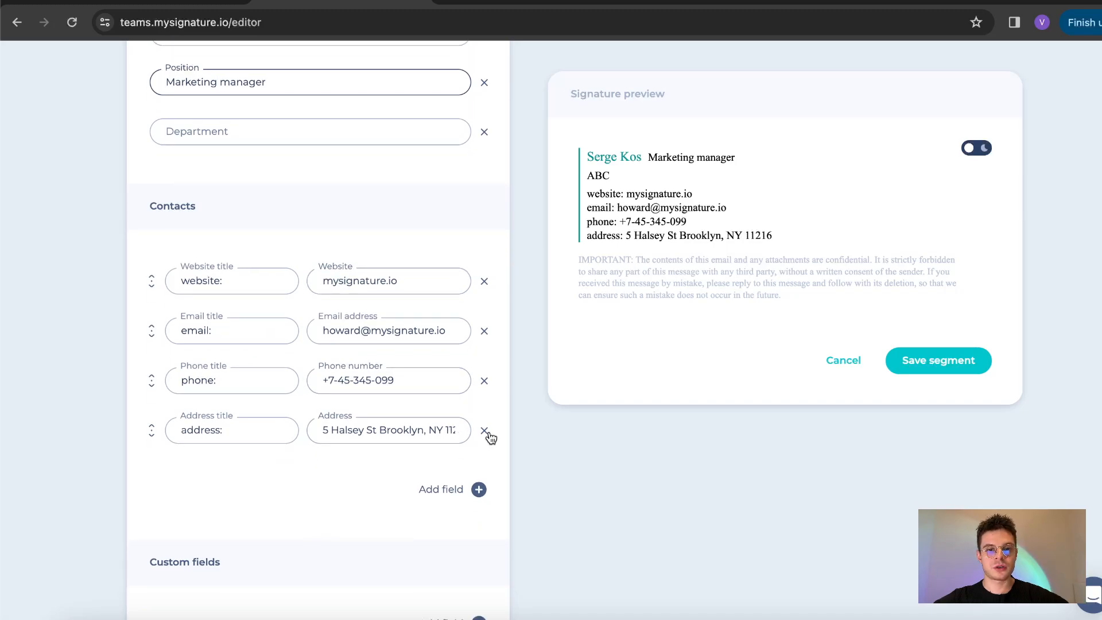
click(484, 382)
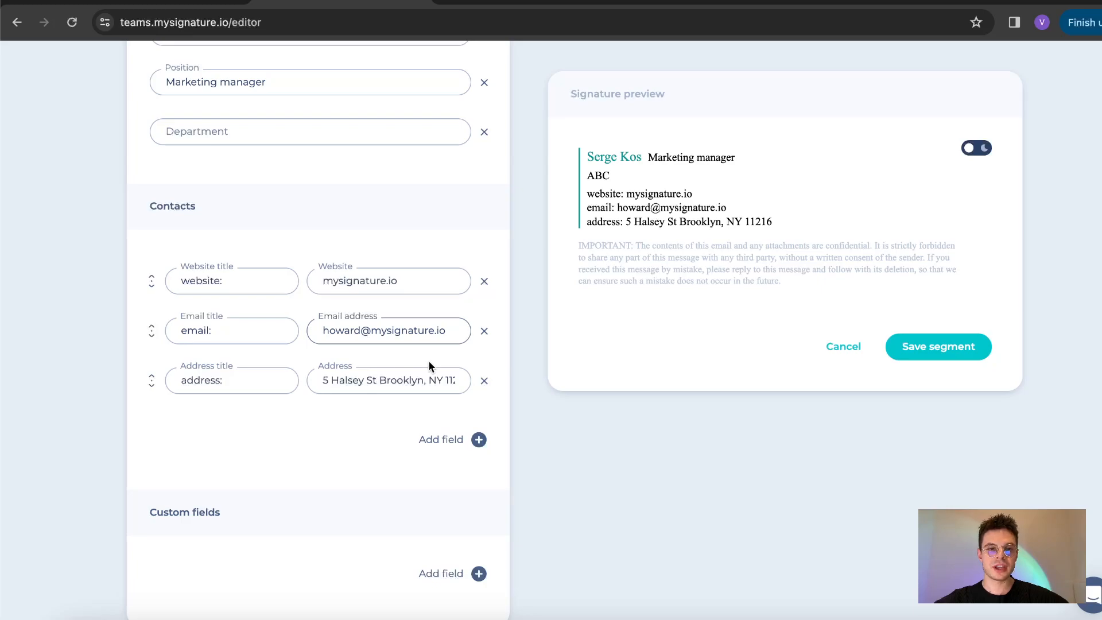
scroll(429, 373, down, 1)
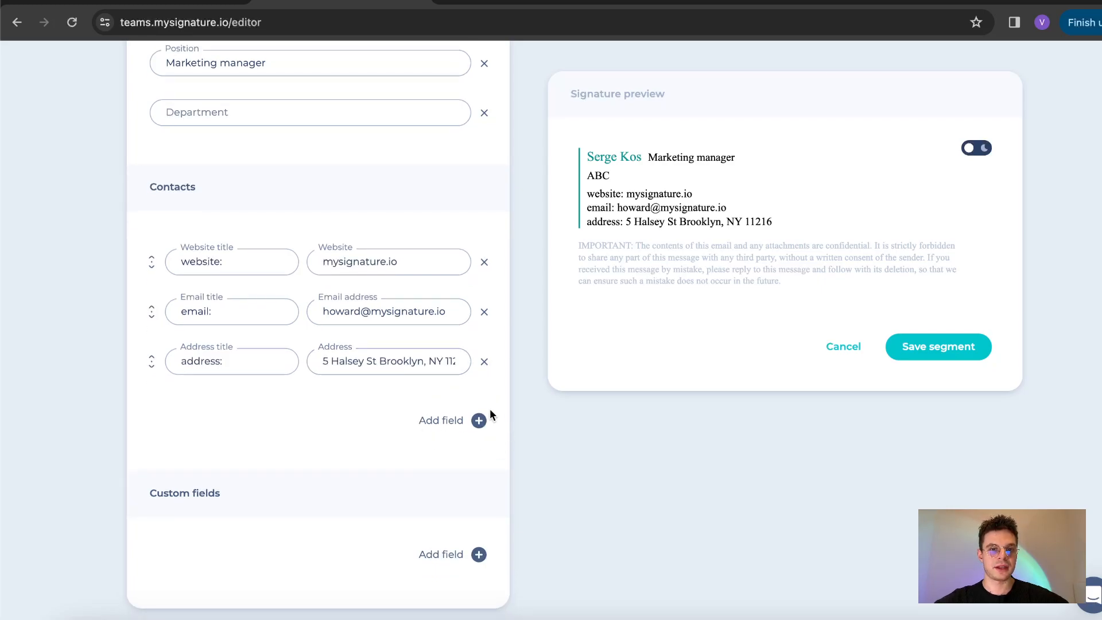
scroll(552, 325, up, 6)
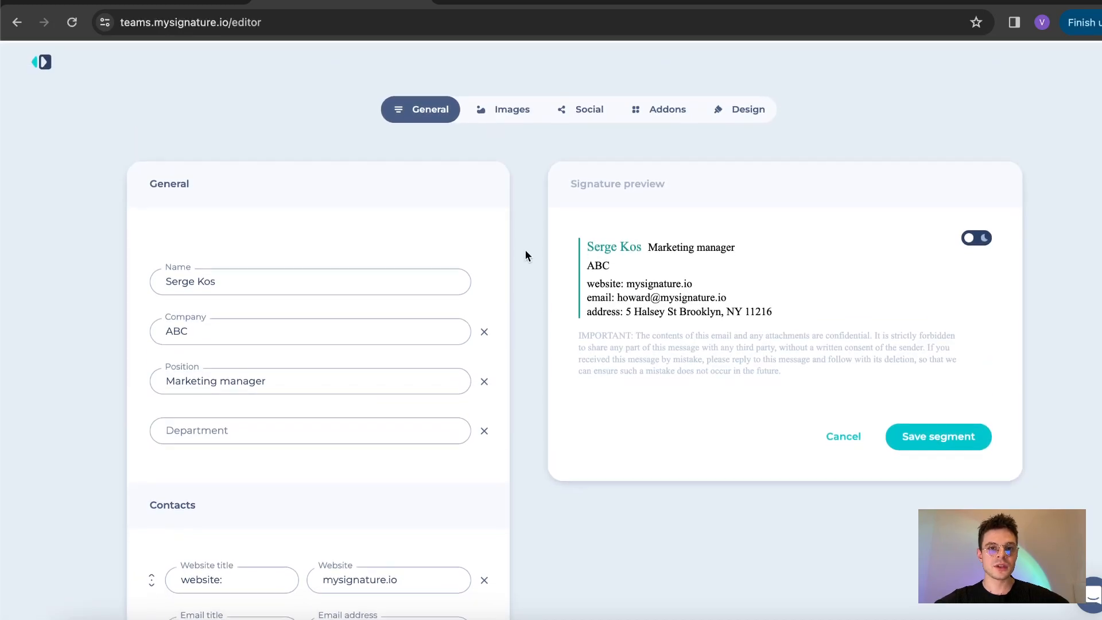
Step: Review the Images tab's image upload and banner options, adding nothing
click(503, 113)
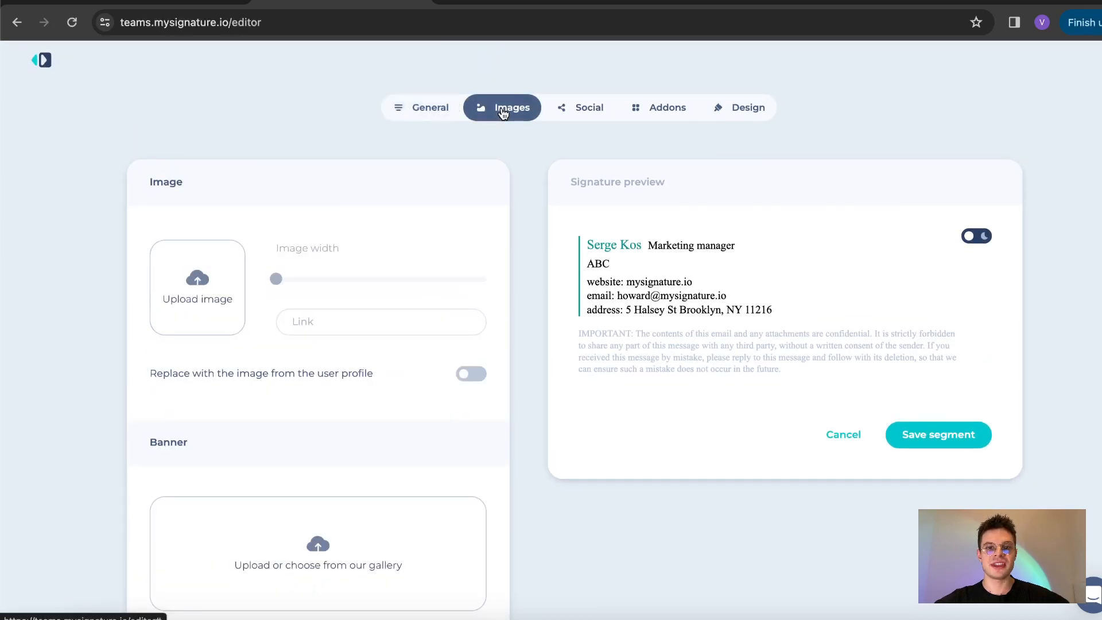
scroll(620, 202, down, 1)
scroll(620, 204, down, 1)
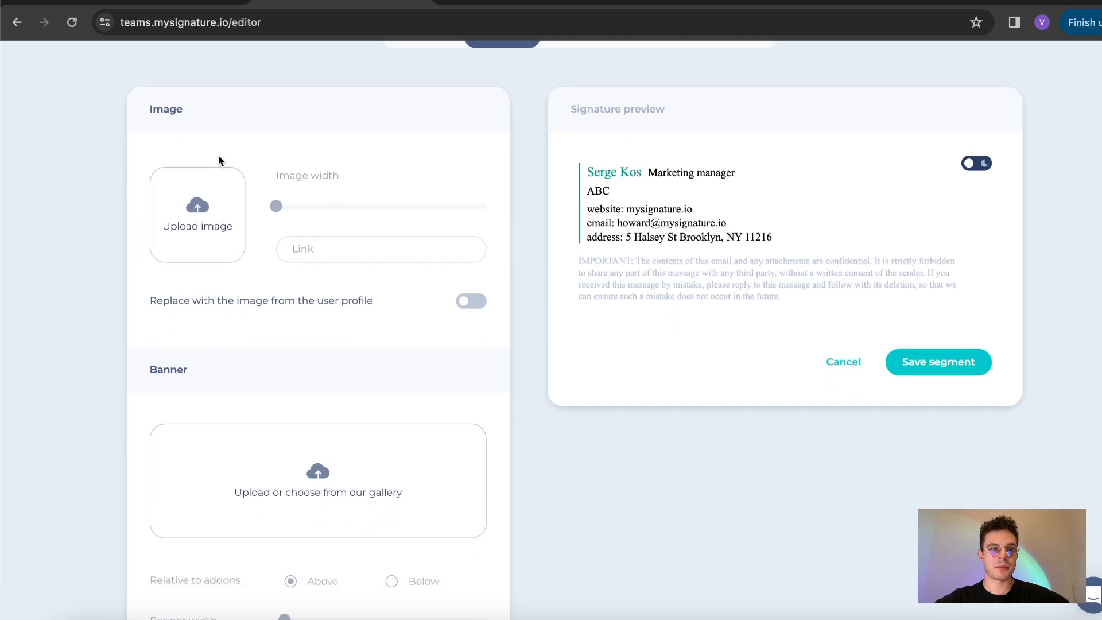
scroll(174, 221, up, 2)
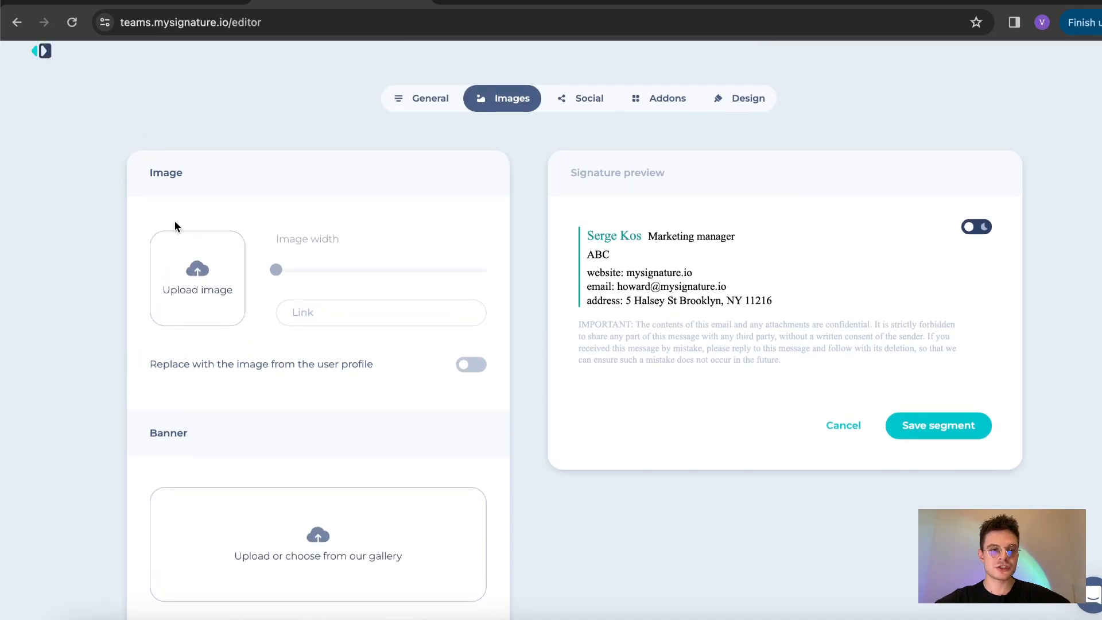
scroll(178, 237, down, 1)
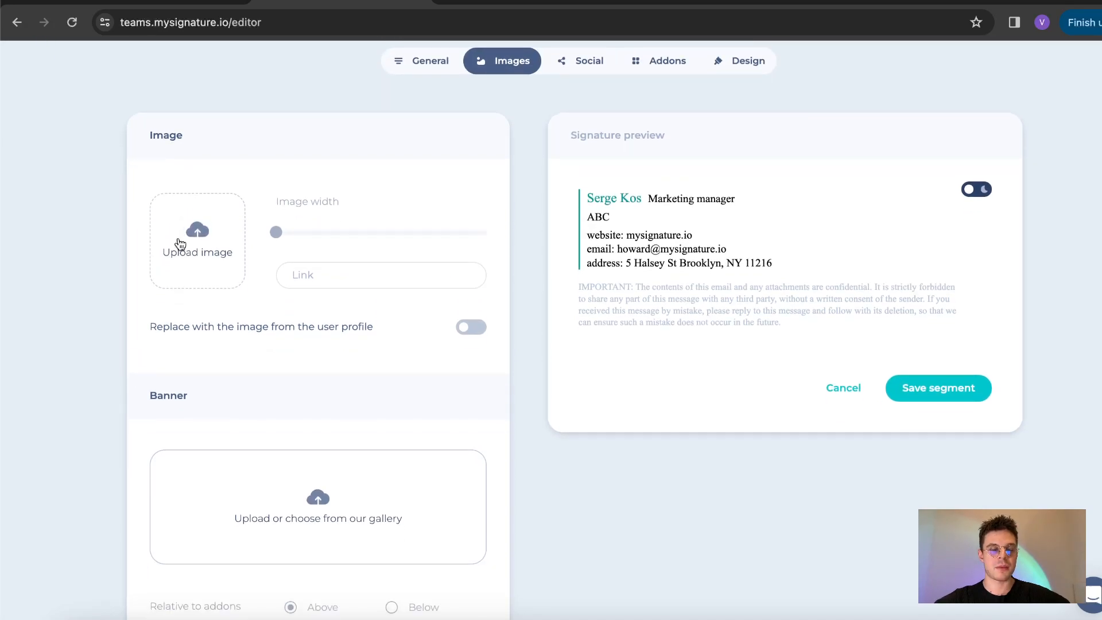
scroll(180, 244, down, 1)
scroll(180, 241, down, 3)
scroll(179, 240, up, 5)
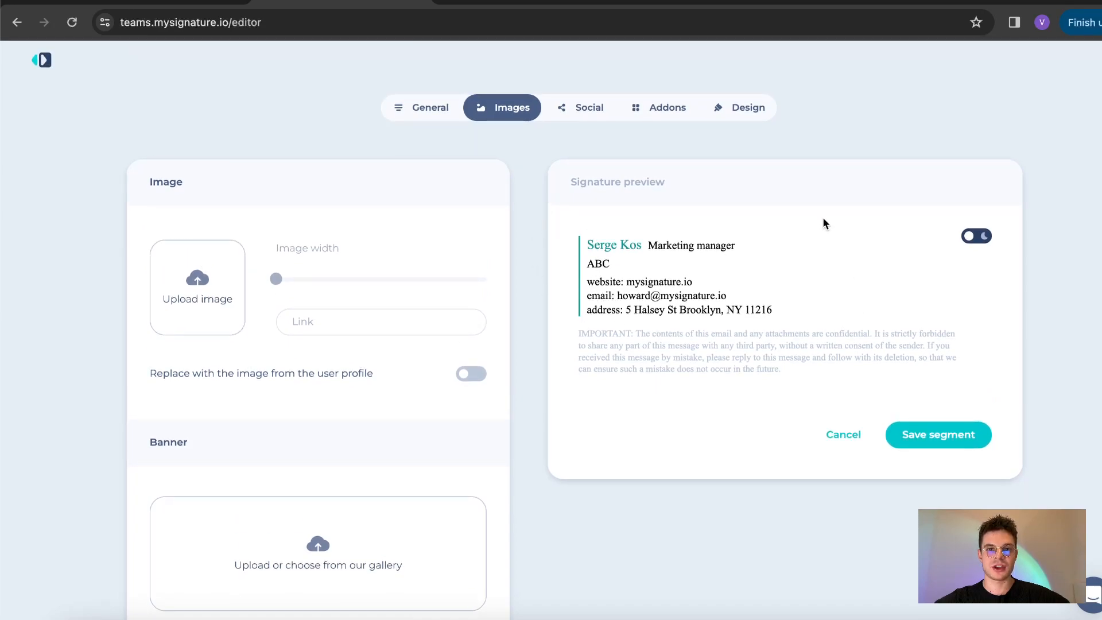
Step: Remove Twitter from the social icons, keeping only Facebook and LinkedIn
click(573, 111)
scroll(373, 223, down, 3)
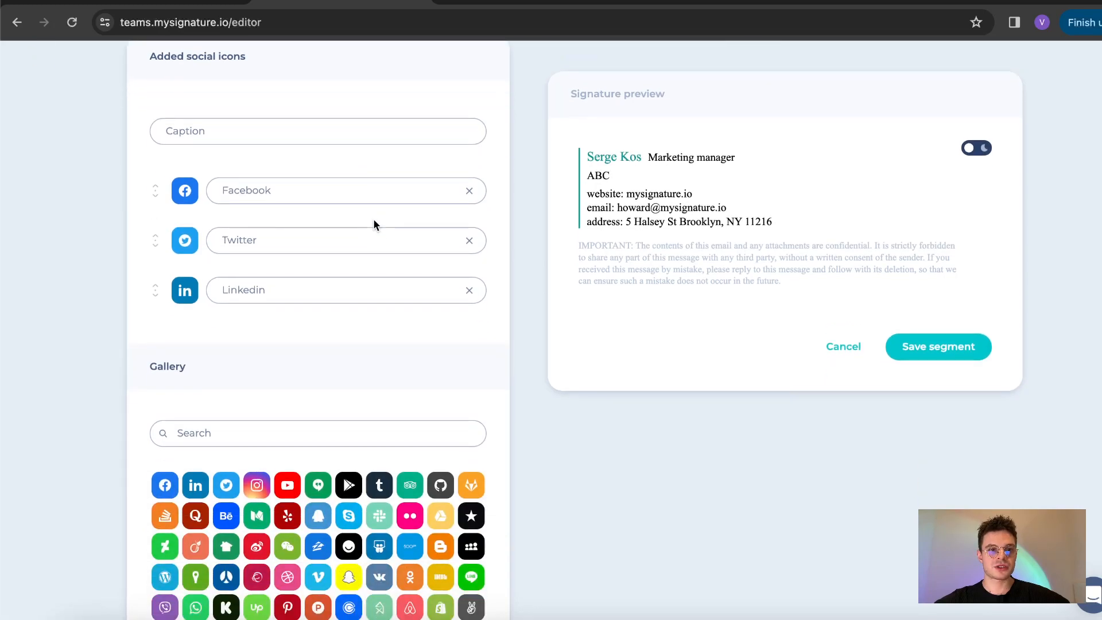
drag(153, 194, 153, 272)
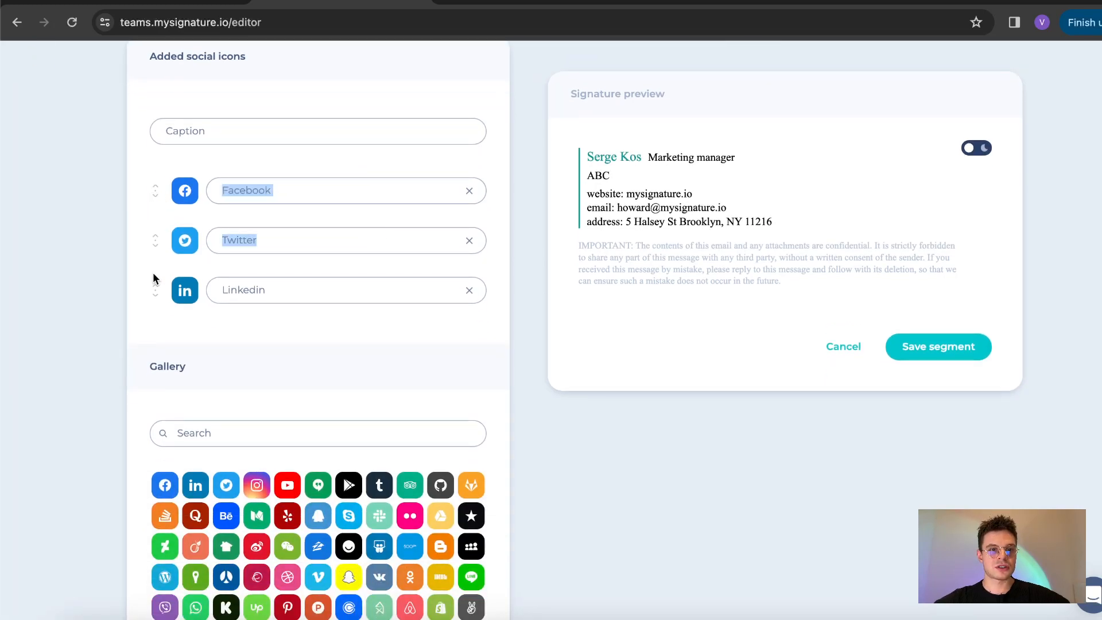
click(156, 239)
click(282, 189)
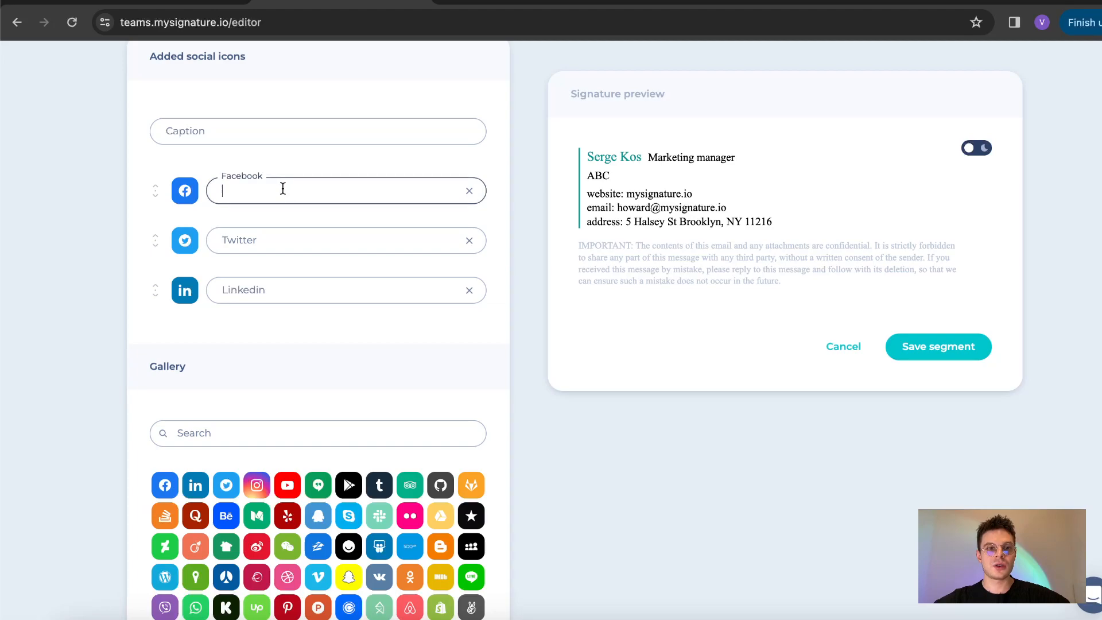
scroll(216, 170, down, 1)
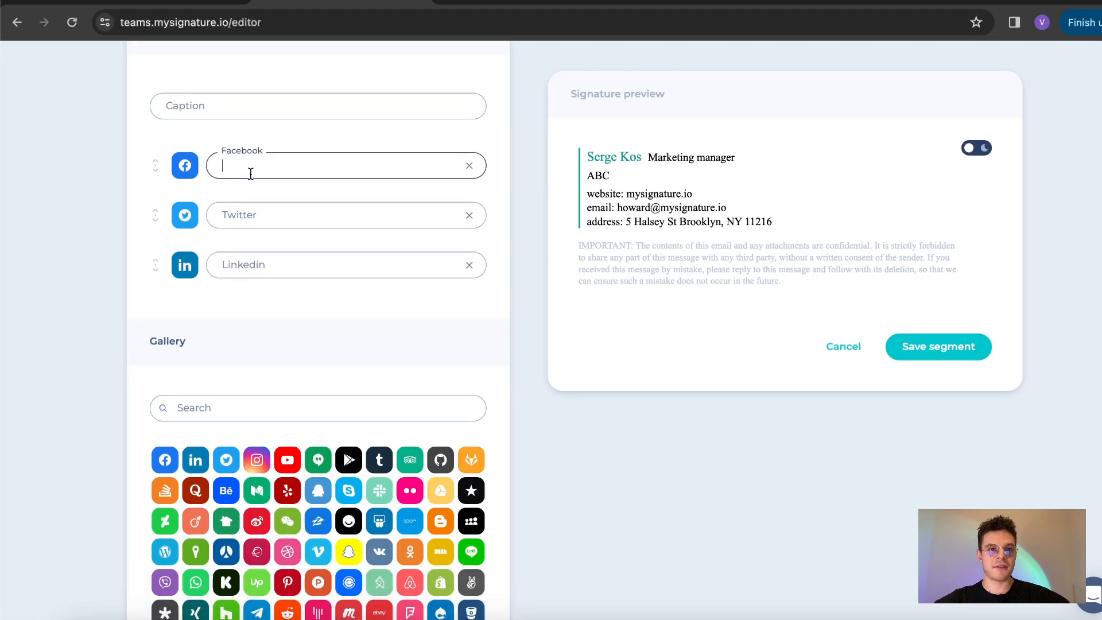
click(470, 218)
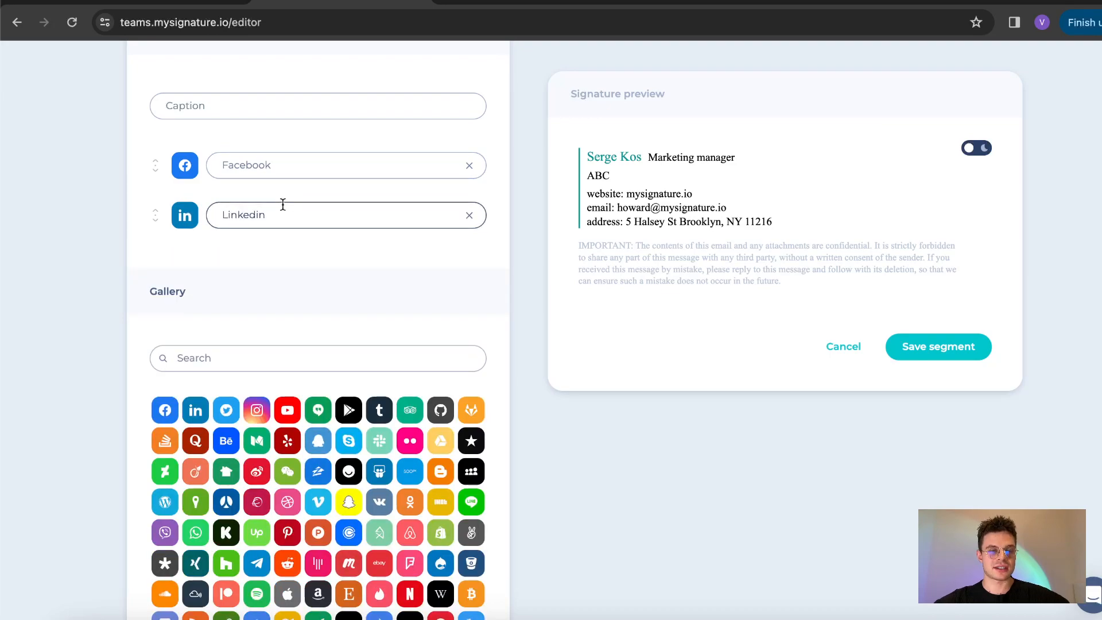
scroll(280, 179, up, 5)
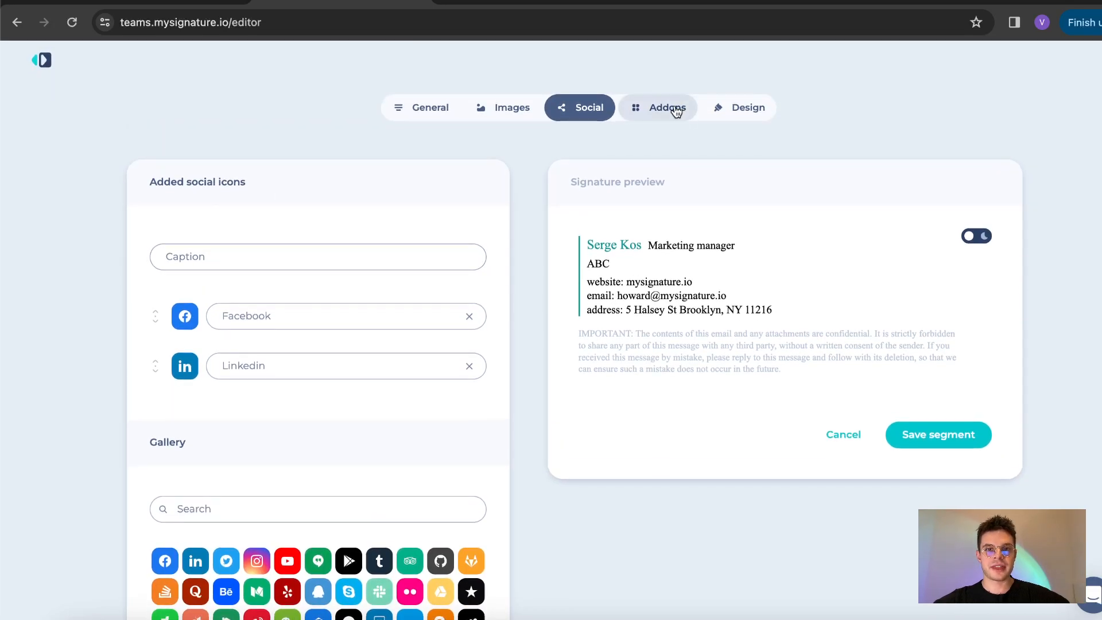
Step: Delete the Disclaimer addon so the preview drops the confidentiality notice
click(675, 109)
scroll(435, 241, down, 1)
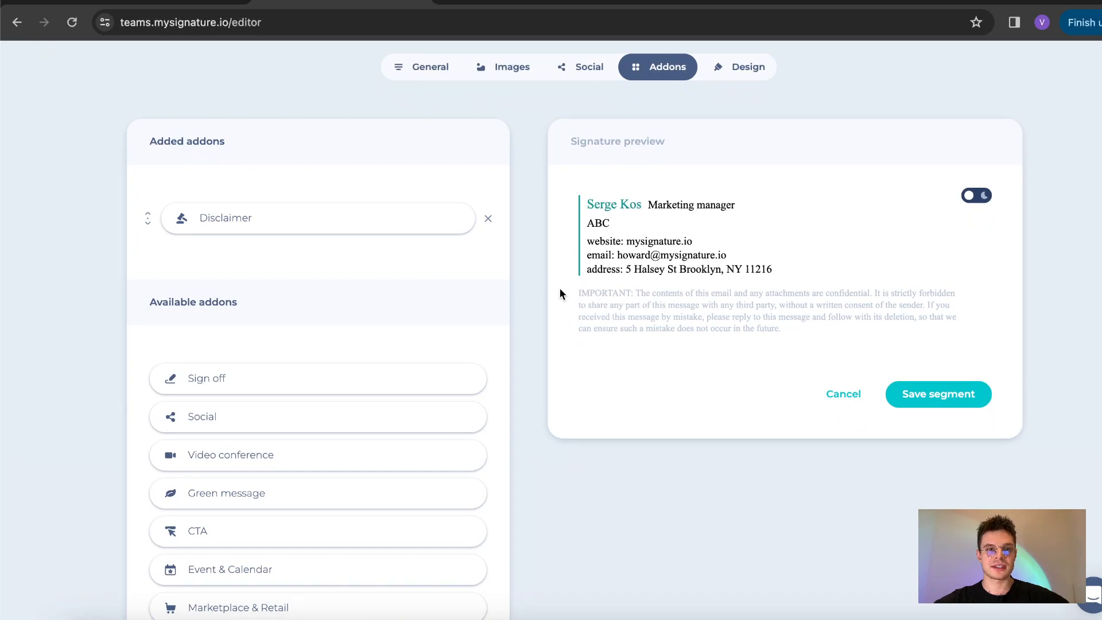
scroll(531, 265, down, 1)
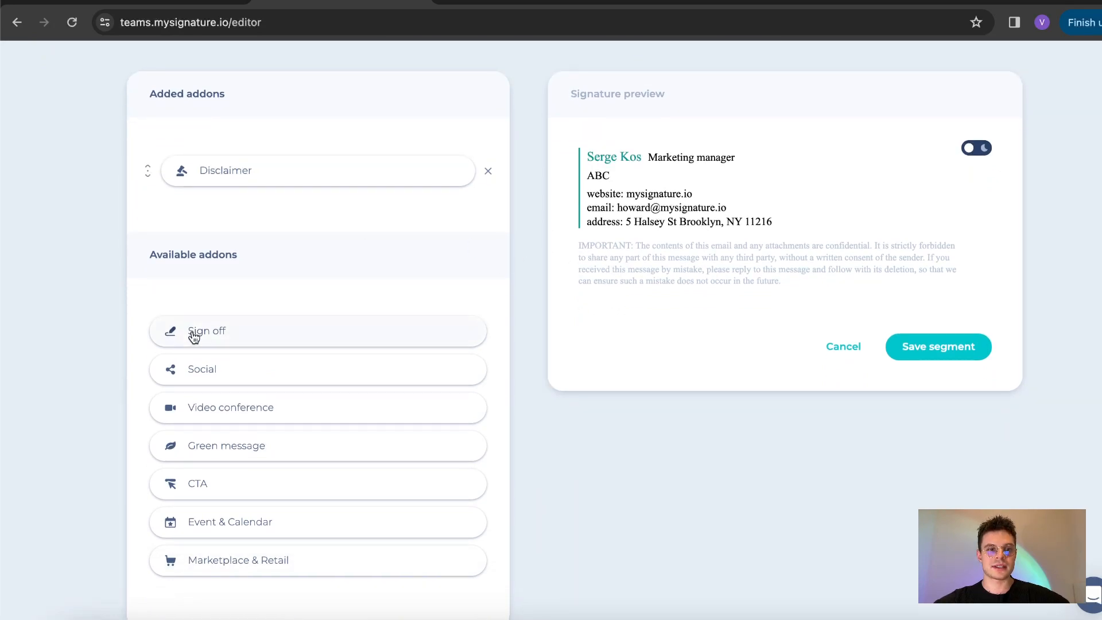
scroll(237, 420, down, 1)
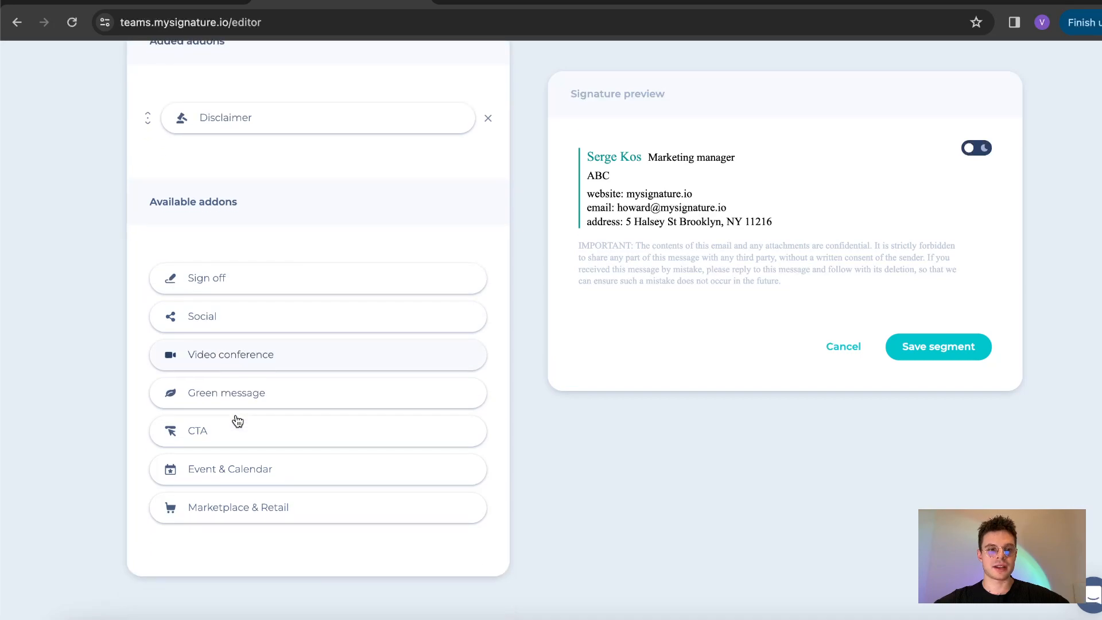
scroll(236, 420, up, 3)
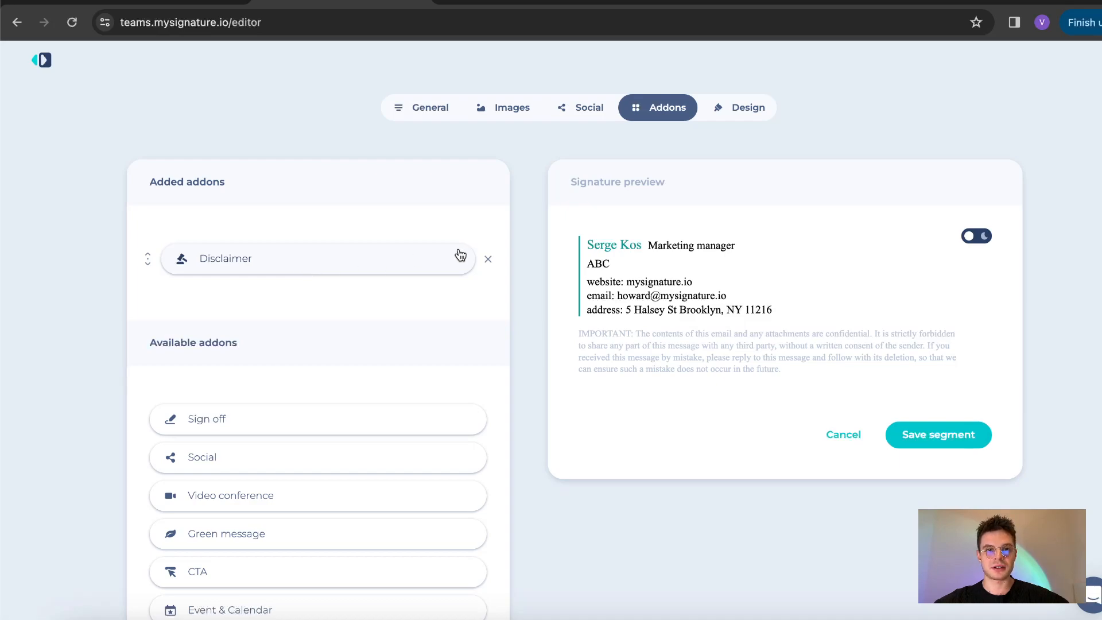
click(488, 262)
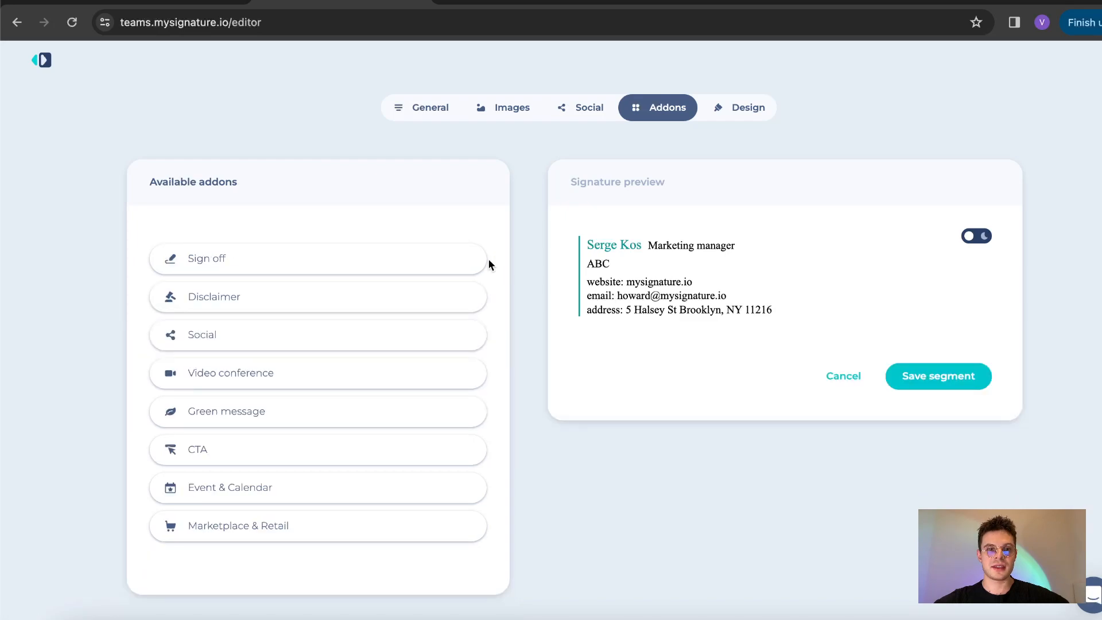
scroll(488, 264, down, 1)
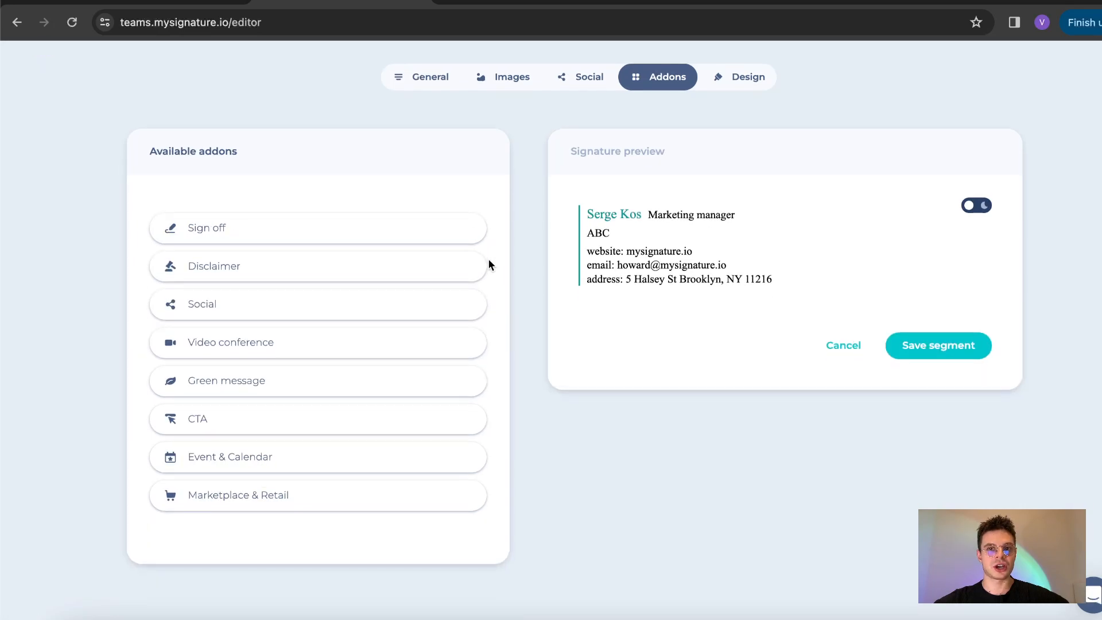
Step: Set the signature font family to Tahoma and shrink the font size slightly
click(734, 84)
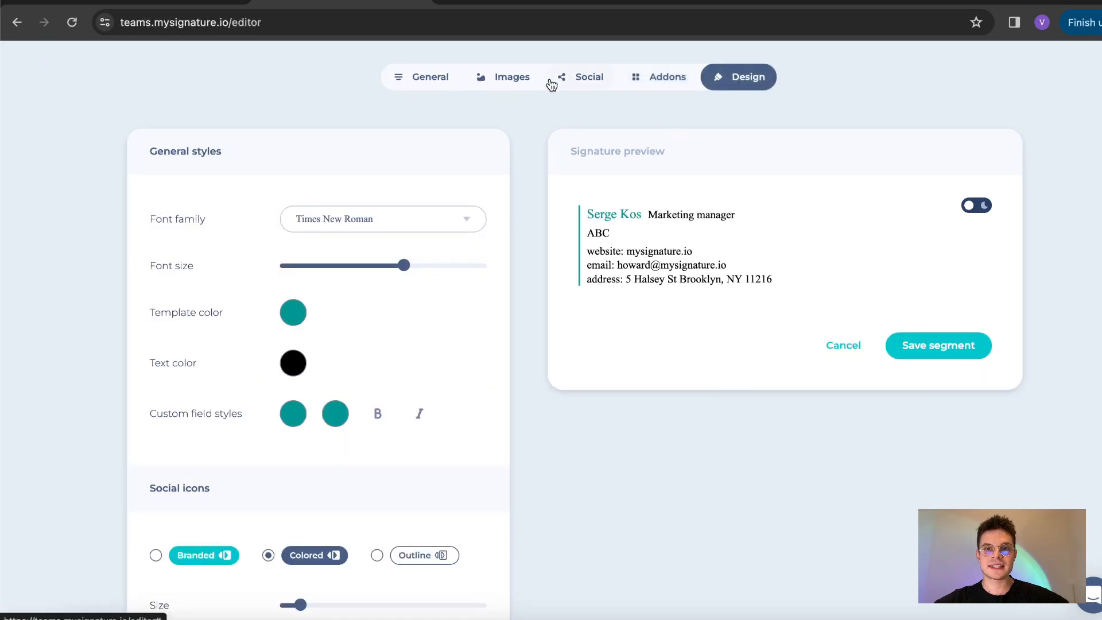
scroll(463, 153, up, 1)
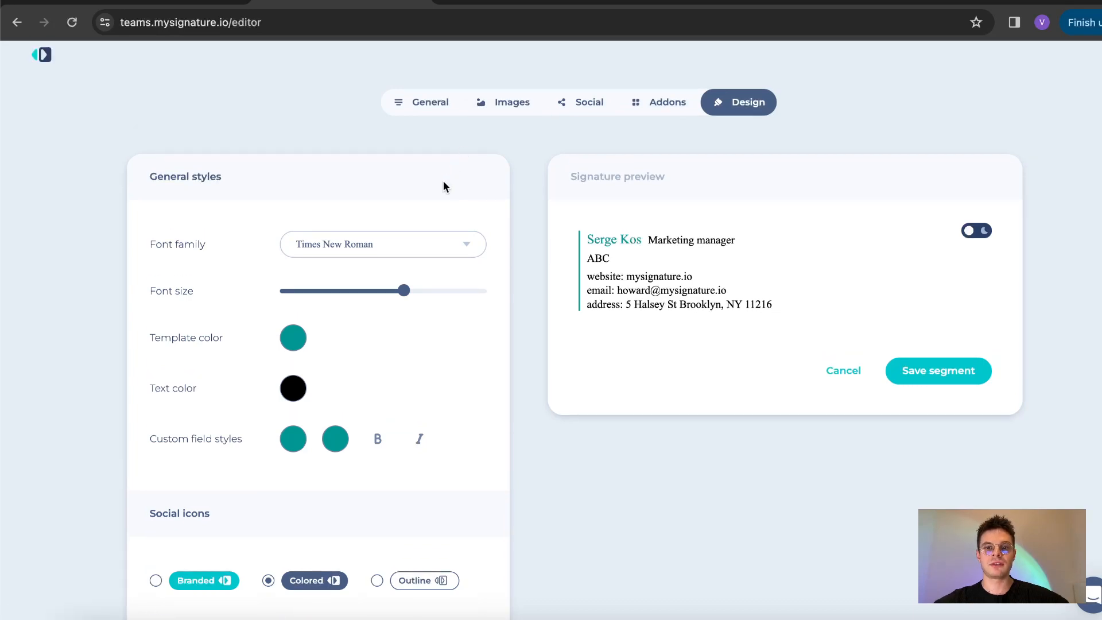
scroll(443, 183, down, 1)
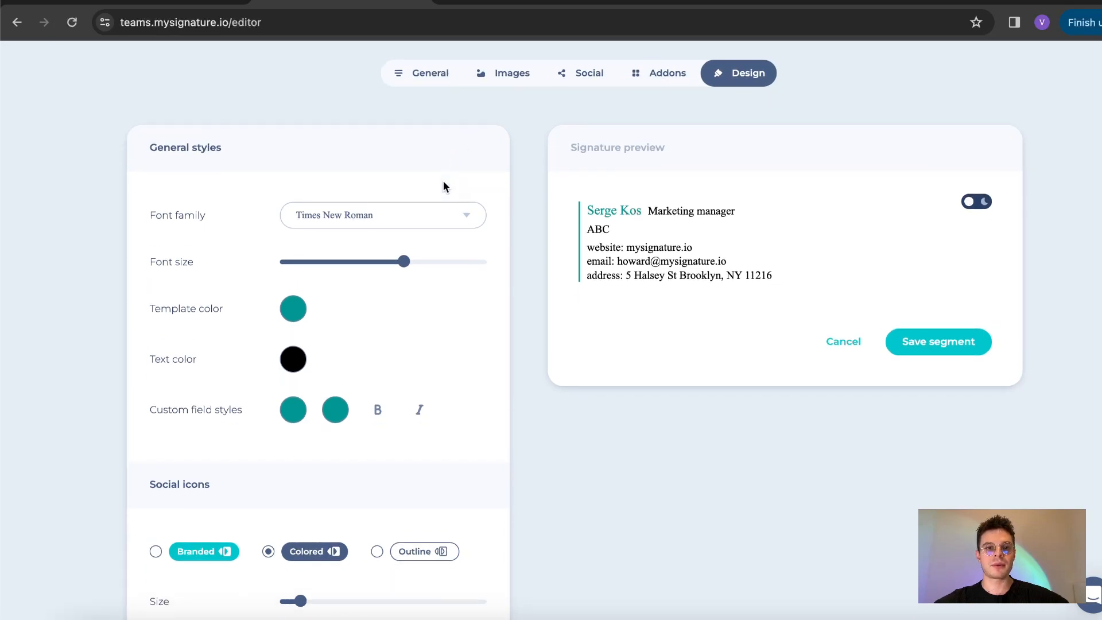
click(469, 218)
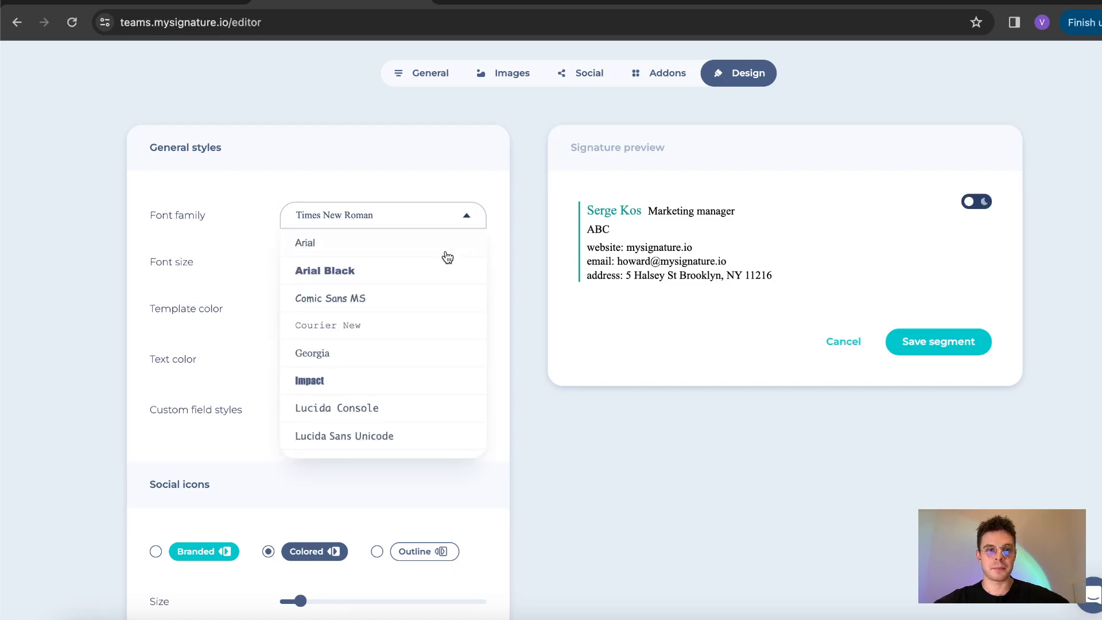
click(397, 376)
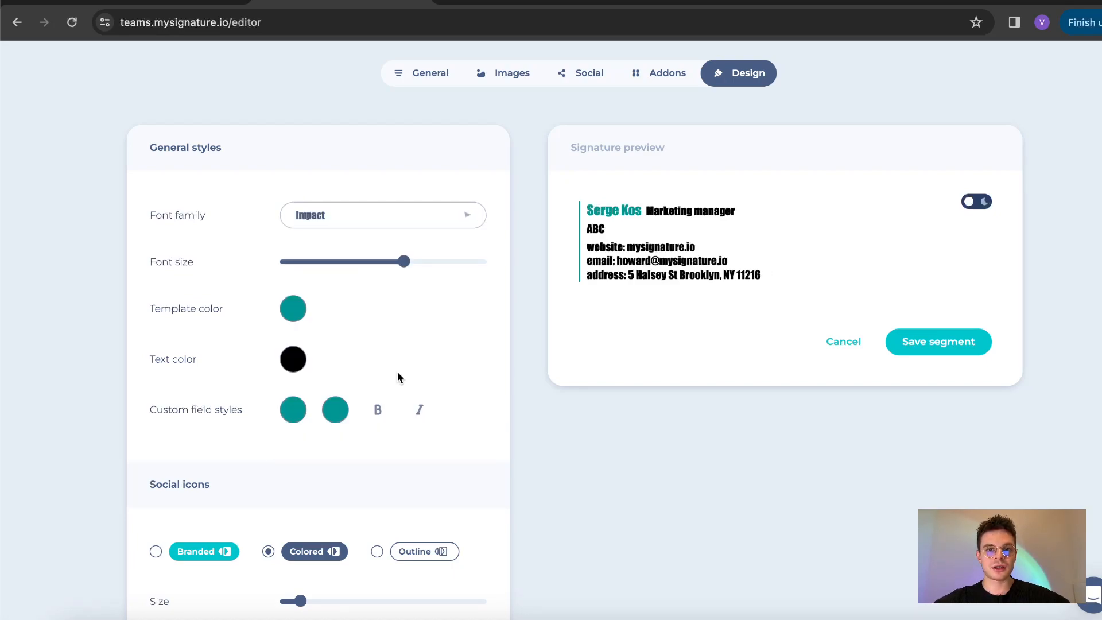
click(349, 213)
scroll(346, 346, down, 2)
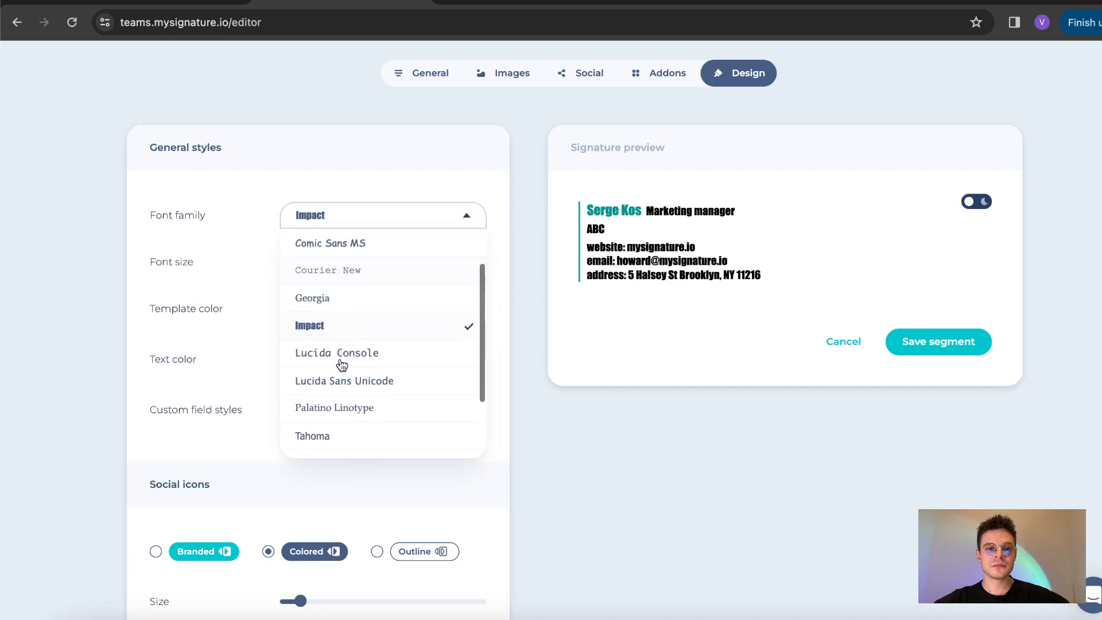
click(350, 442)
drag(404, 261, 370, 265)
Step: Apply signature layout #01 and save the segment
scroll(284, 323, down, 7)
scroll(287, 330, down, 2)
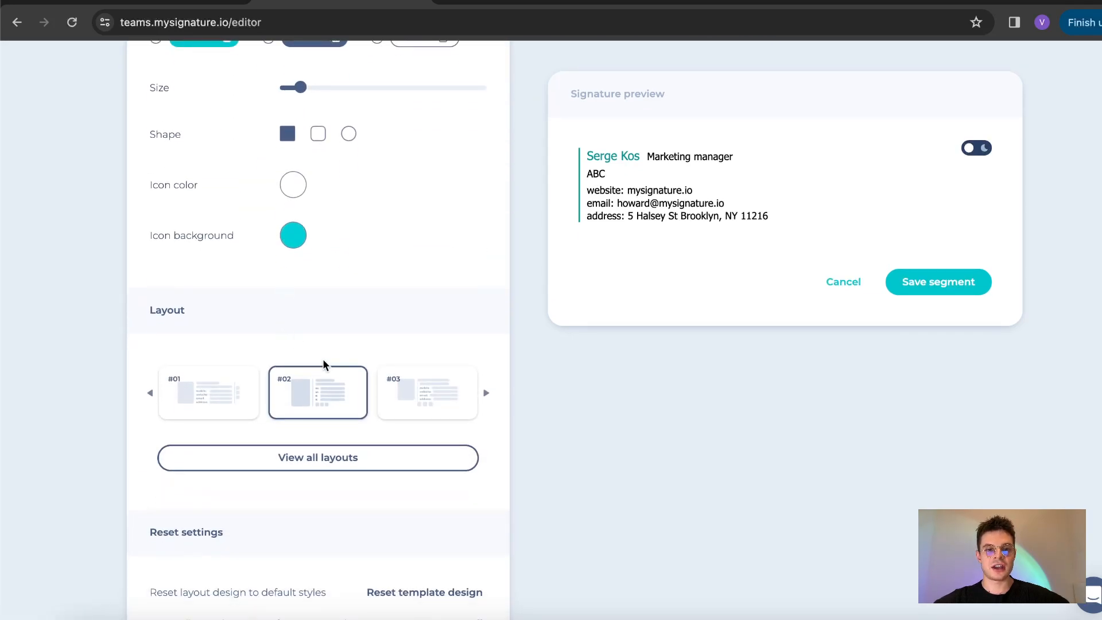
click(438, 394)
click(209, 405)
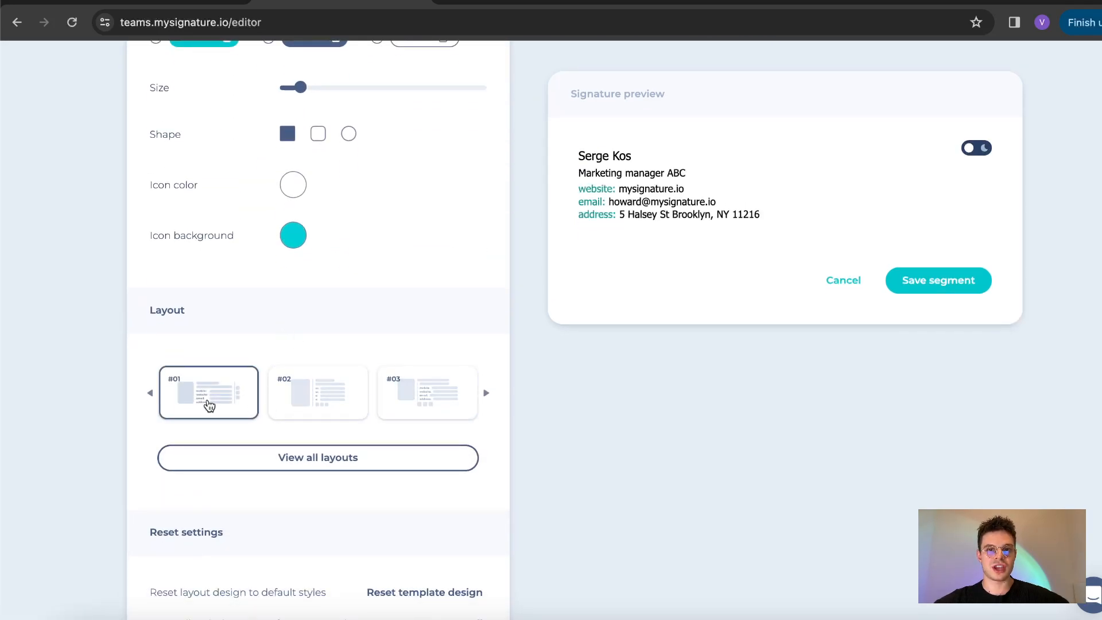
click(488, 395)
click(488, 395)
click(488, 395)
scroll(350, 384, down, 3)
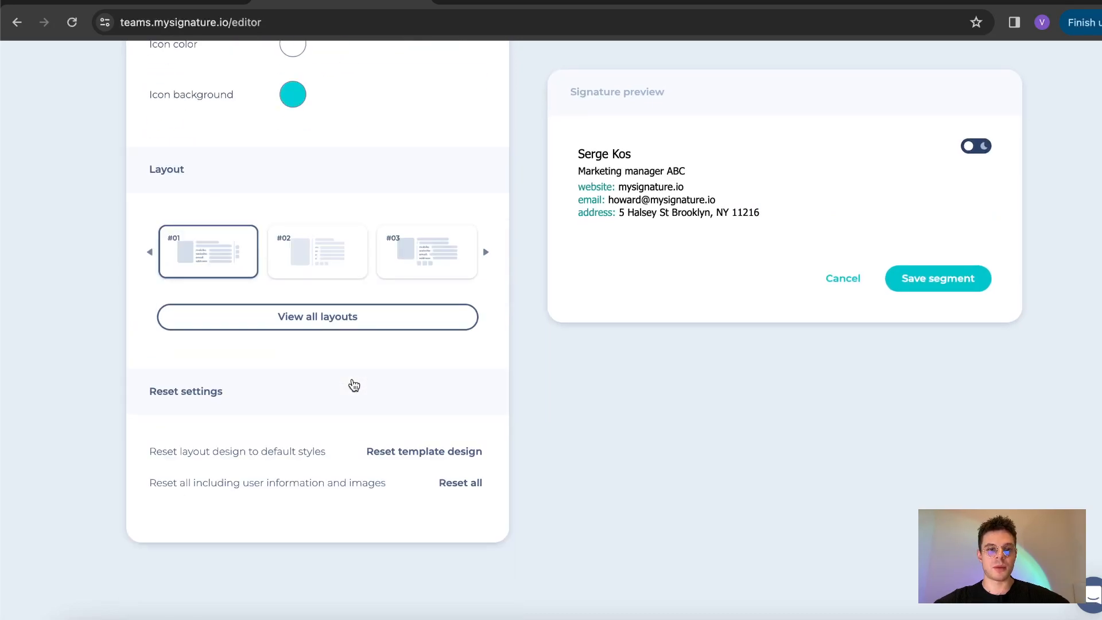
scroll(352, 384, up, 10)
click(938, 370)
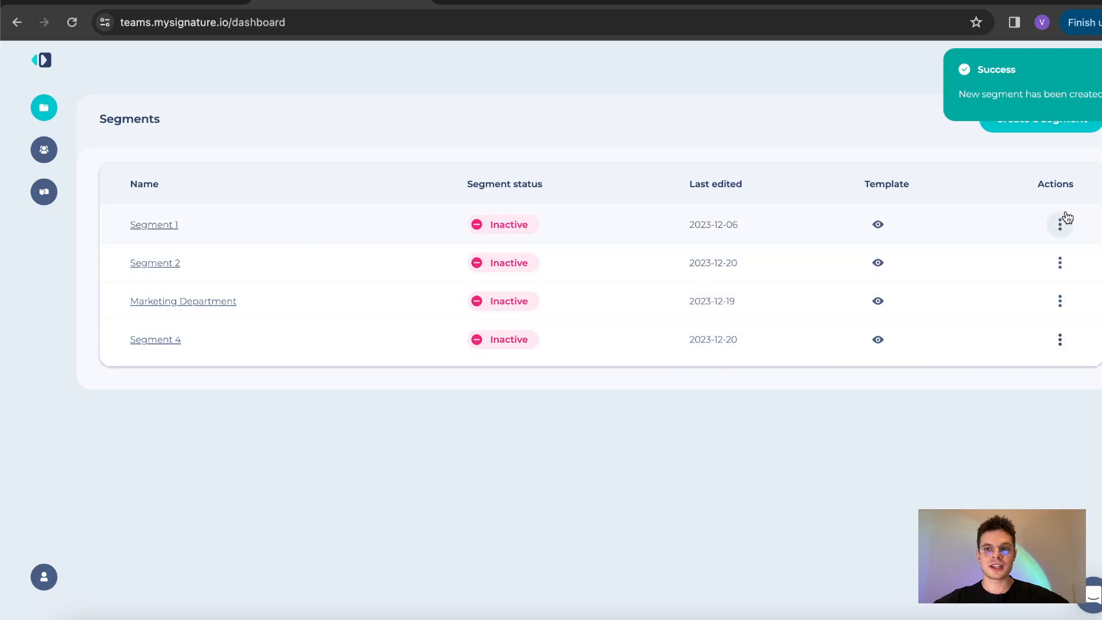
Step: Rename Segment 4 to 'Marketing Team' from its actions menu
click(1060, 341)
click(991, 381)
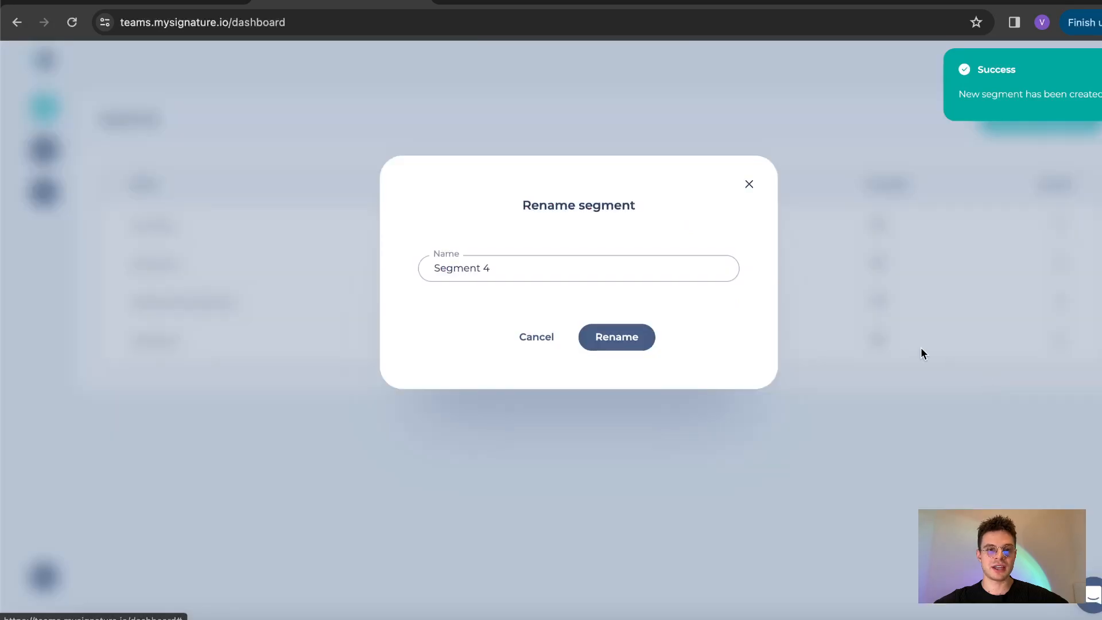
triple_click(497, 270)
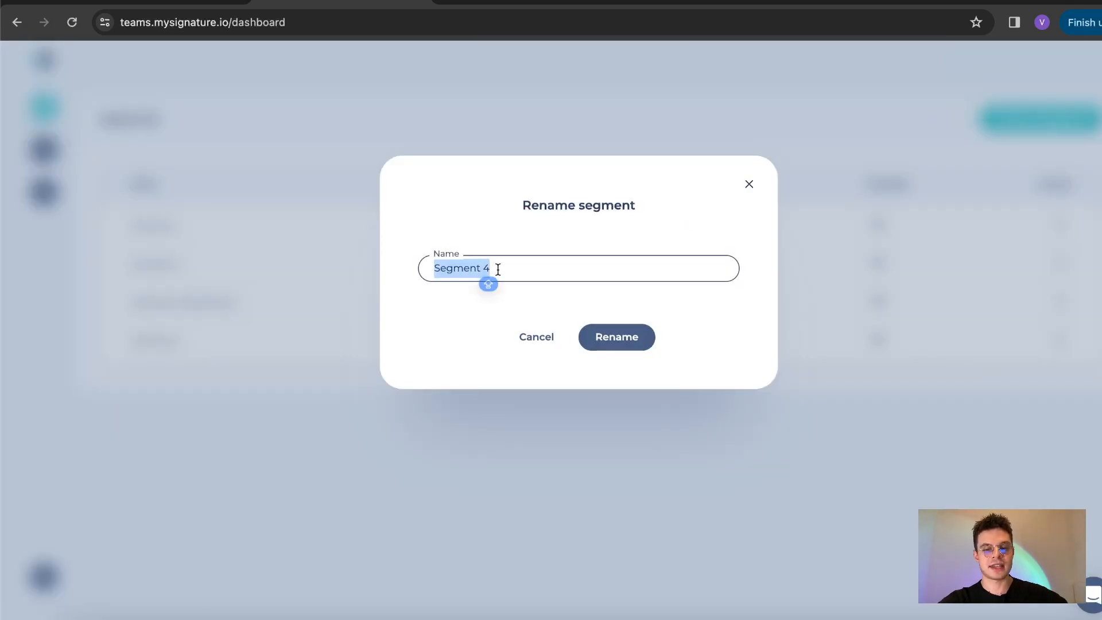
text(Marketing Team)
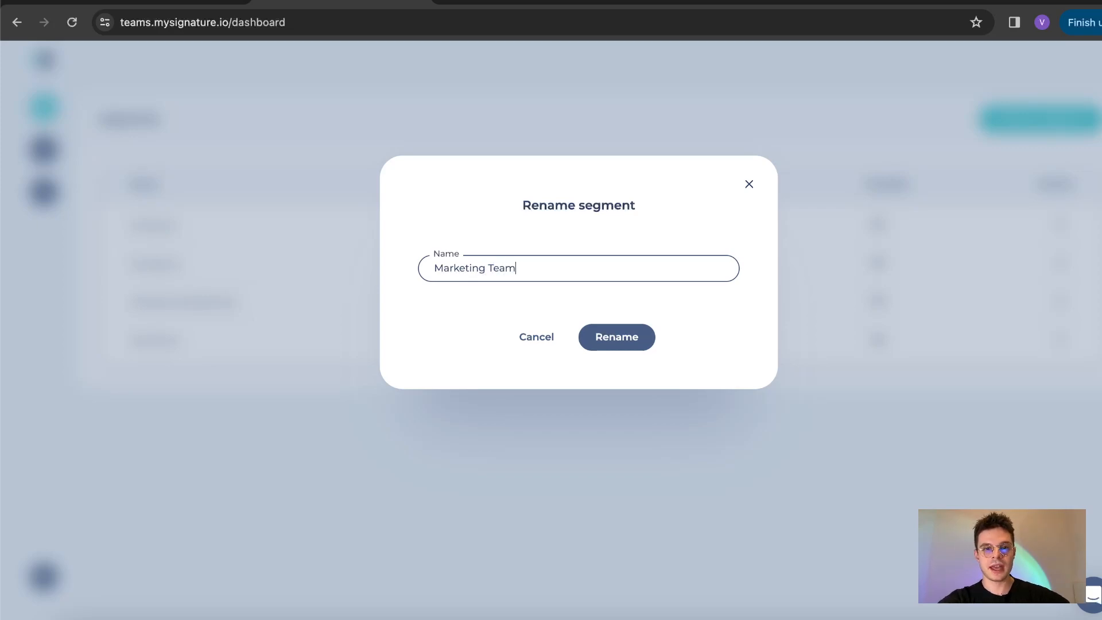
click(610, 337)
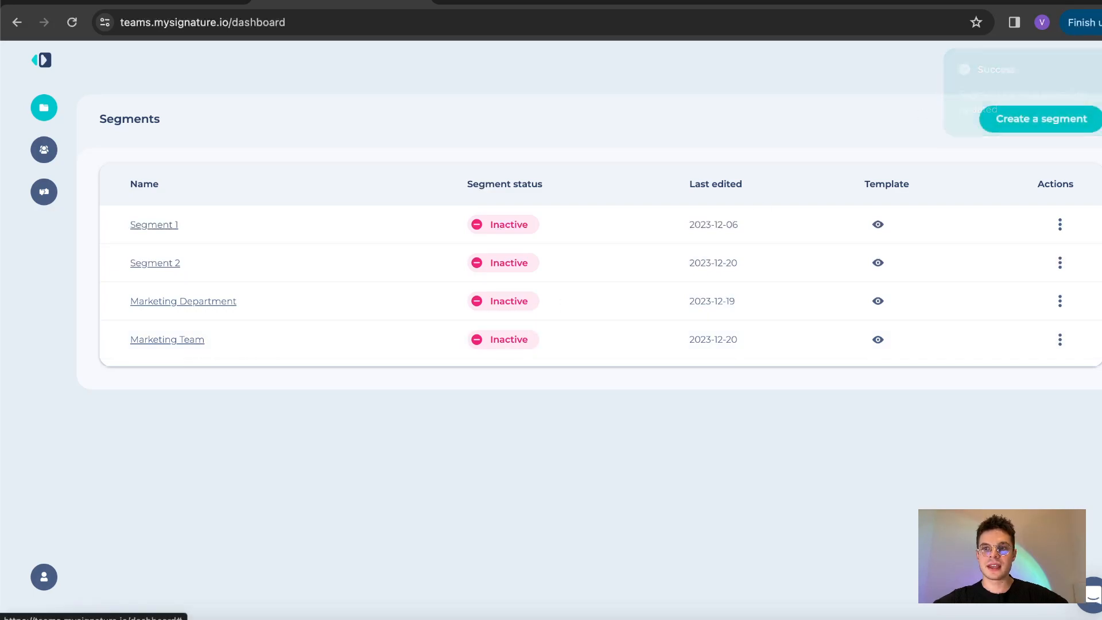
Step: Add both imported users to the Marketing Team segment using Select all
click(144, 339)
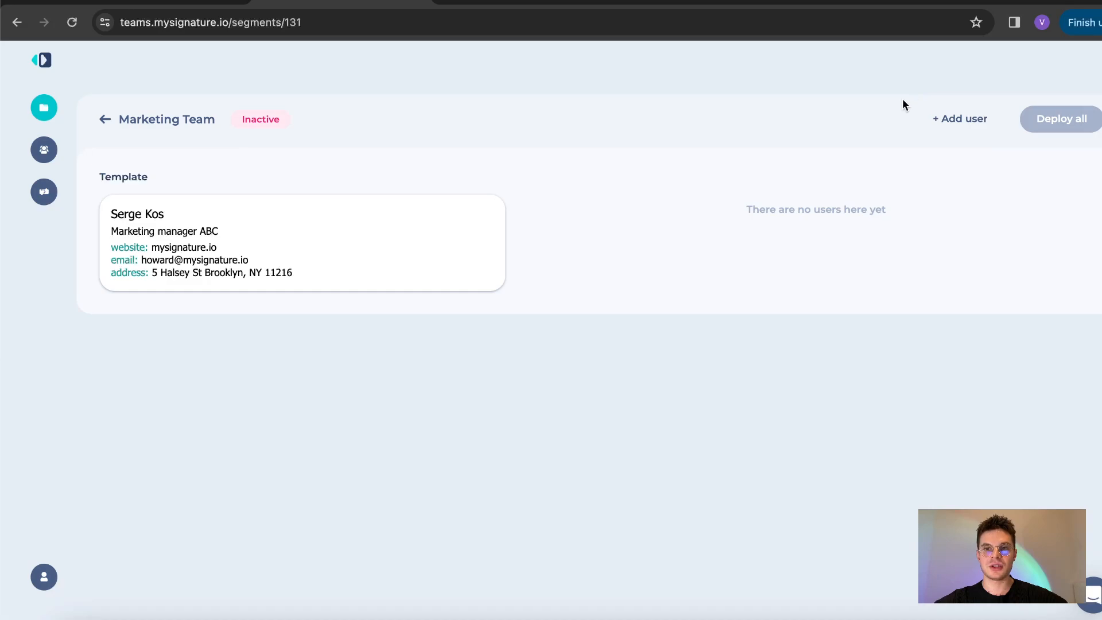
click(963, 126)
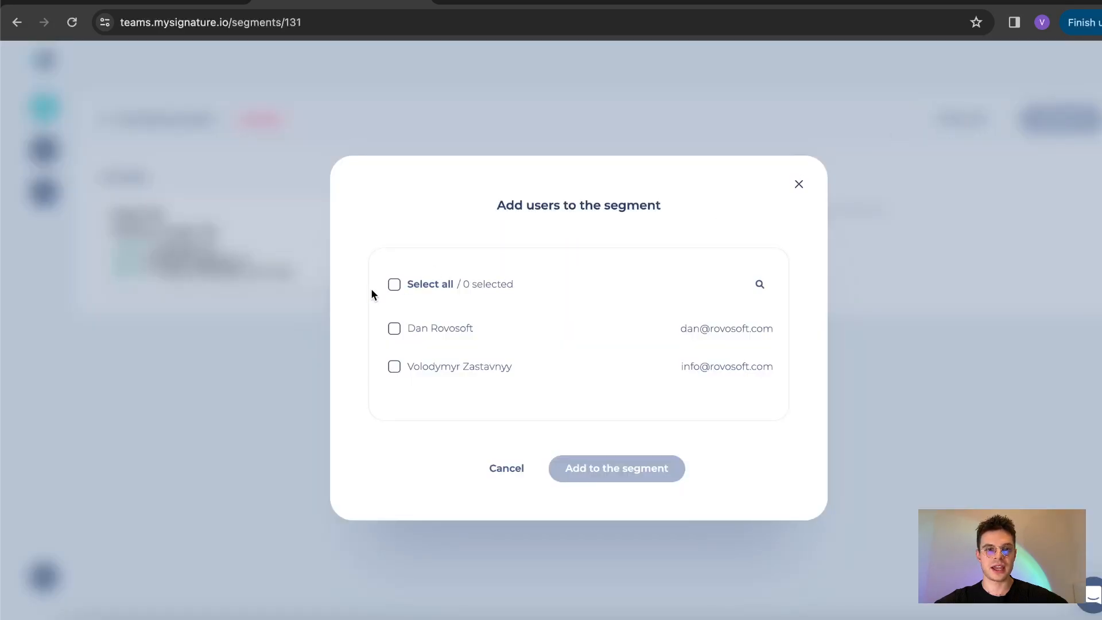
click(395, 286)
click(610, 468)
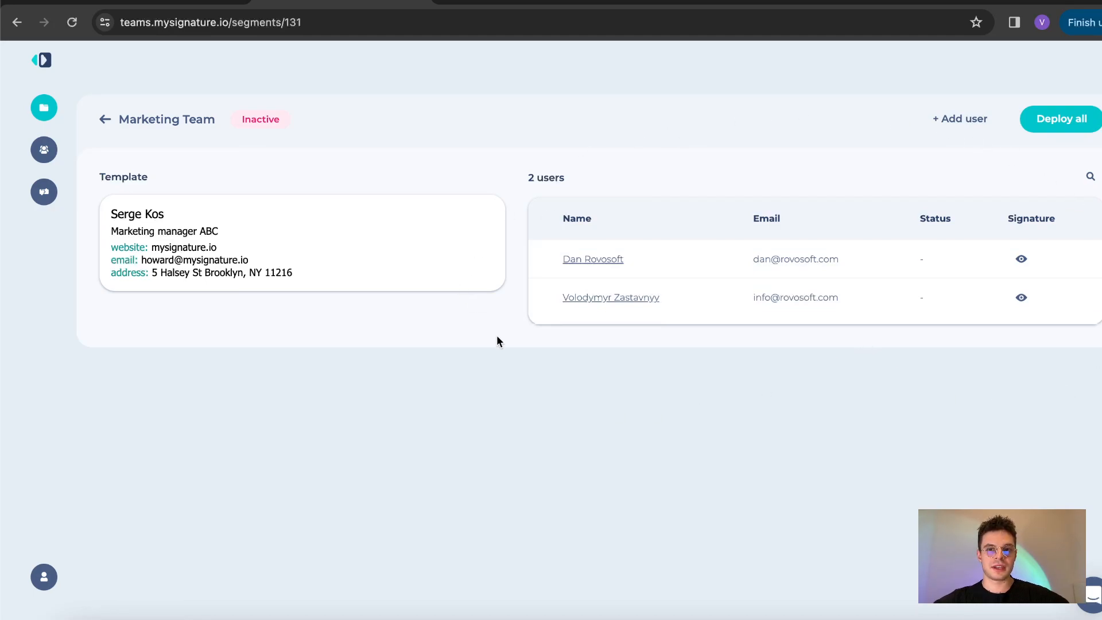
Step: Select both Marketing Team users and deploy the signature so both go live
click(550, 260)
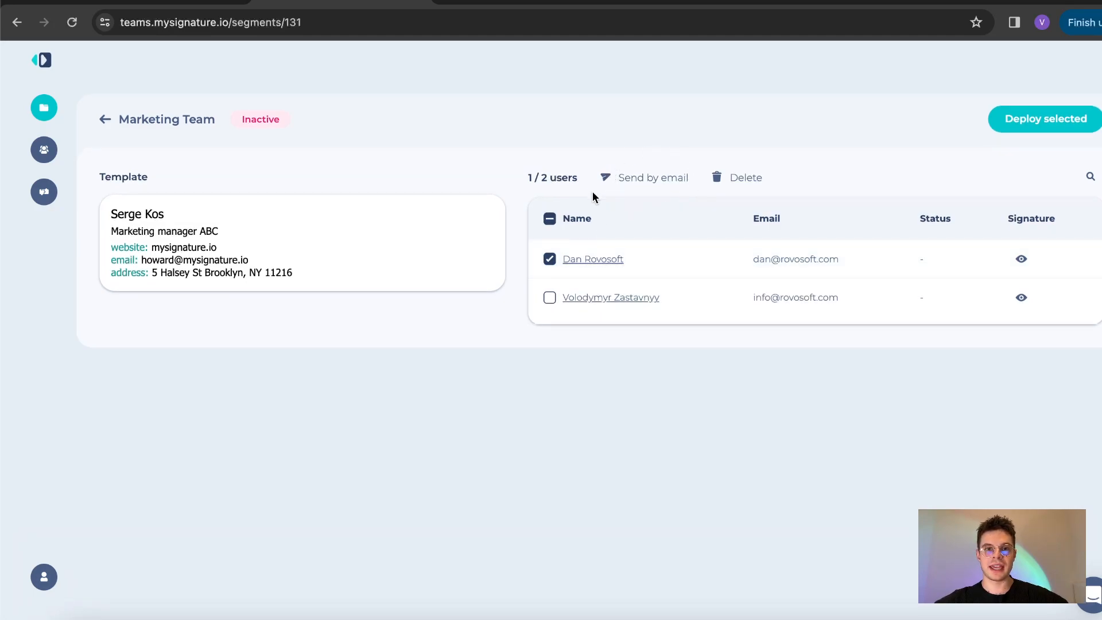
click(549, 302)
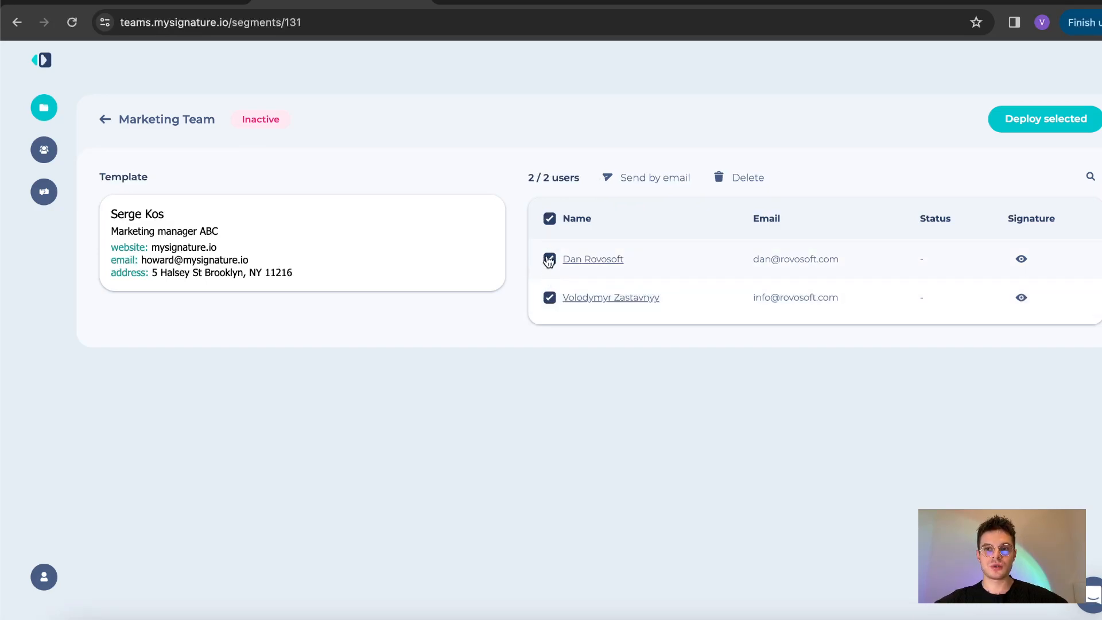
double_click(550, 219)
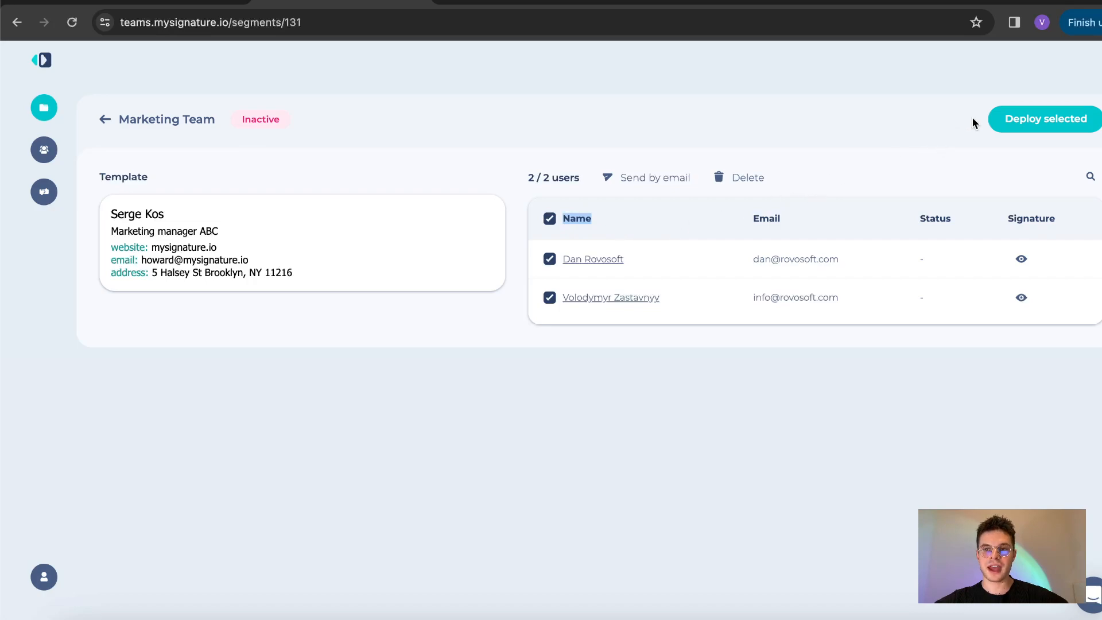
click(1005, 126)
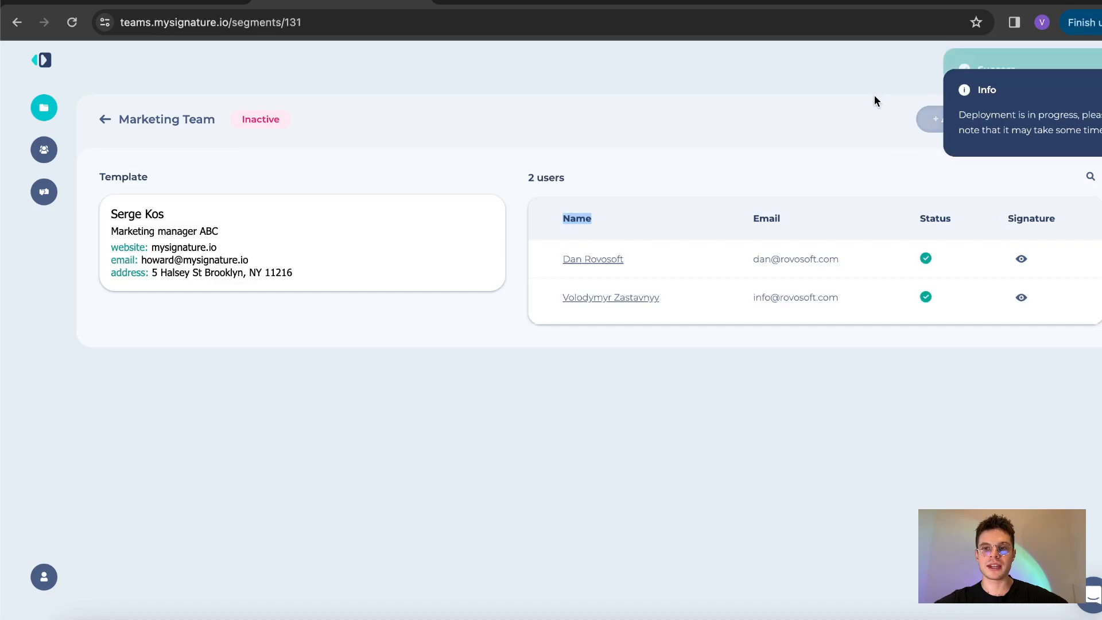
drag(924, 217, 944, 219)
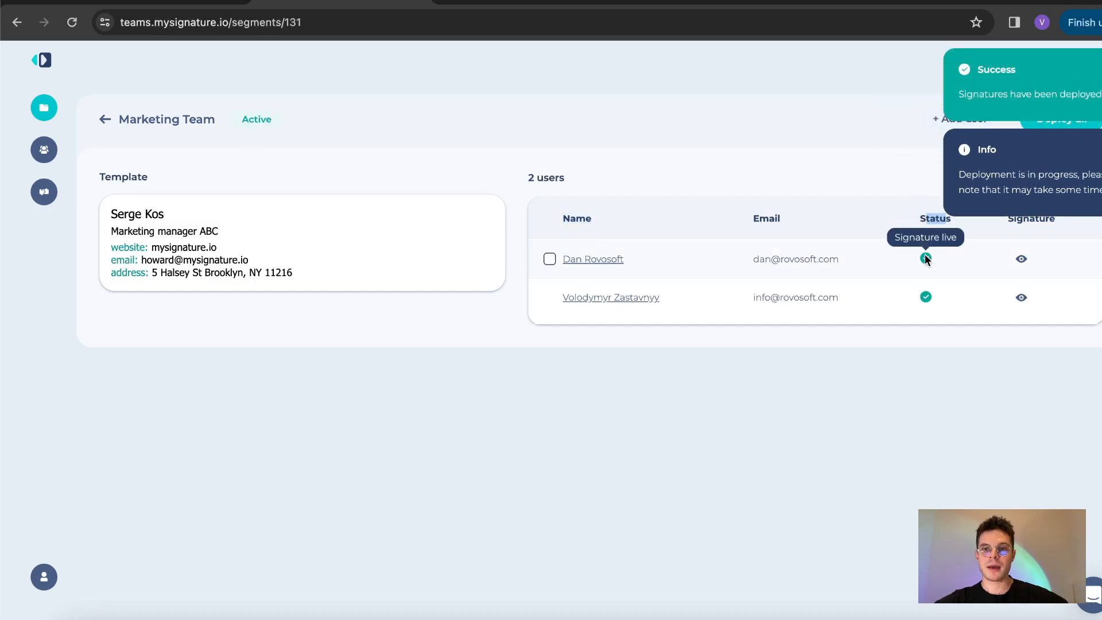